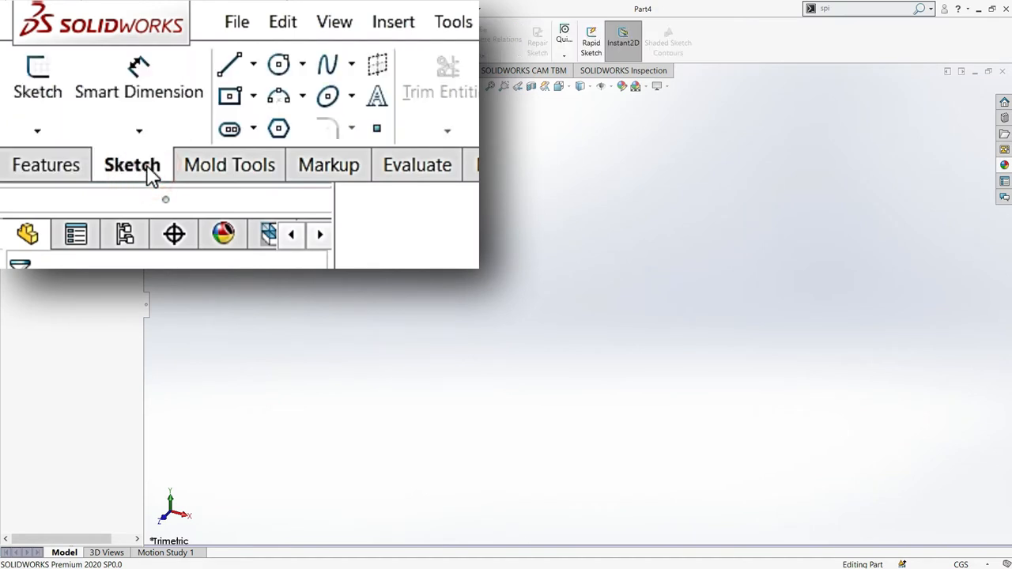
Step: Start a 3D sketch and chain three lines from the origin: down about 5.4 cm, backward along Z about 22.4 cm, down about 6.5 cm
left_click(63, 140)
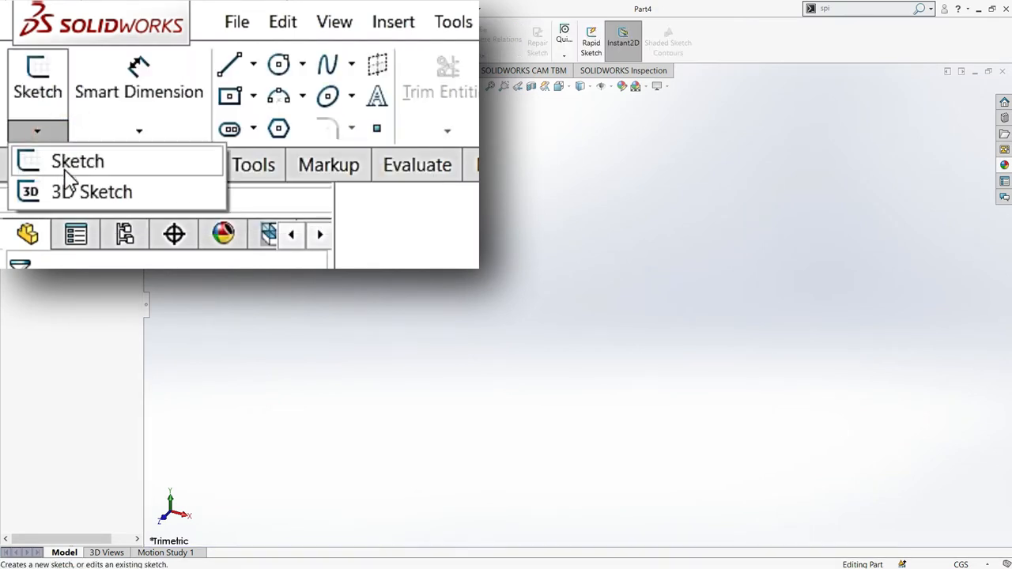
left_click(69, 195)
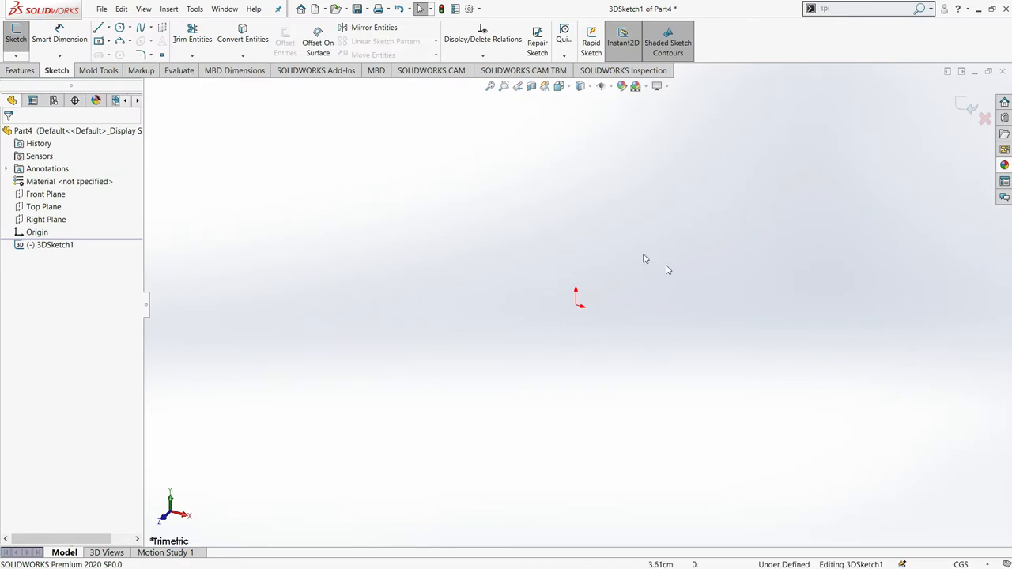
left_click(99, 29)
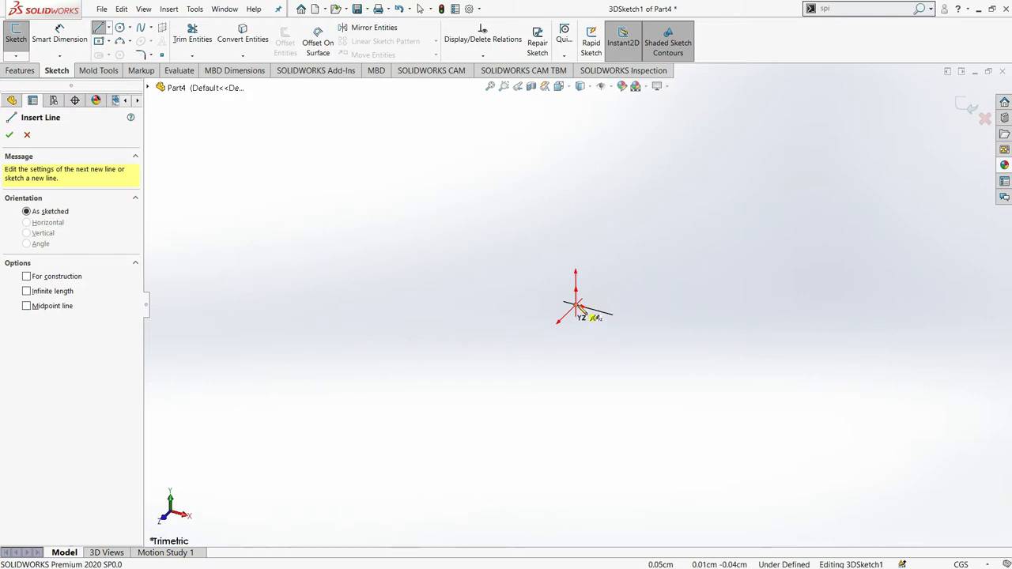
left_click(576, 306)
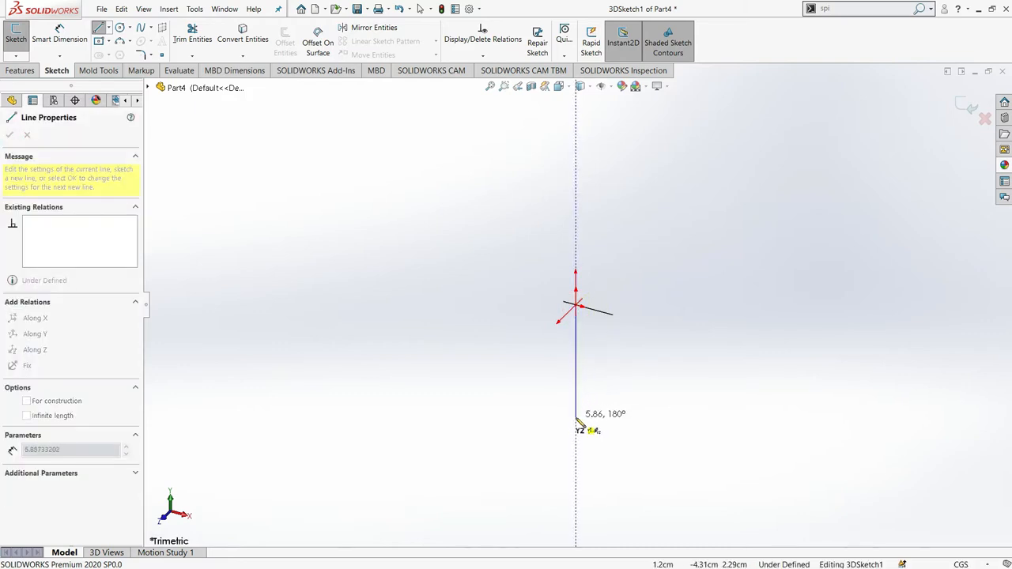
left_click(576, 415)
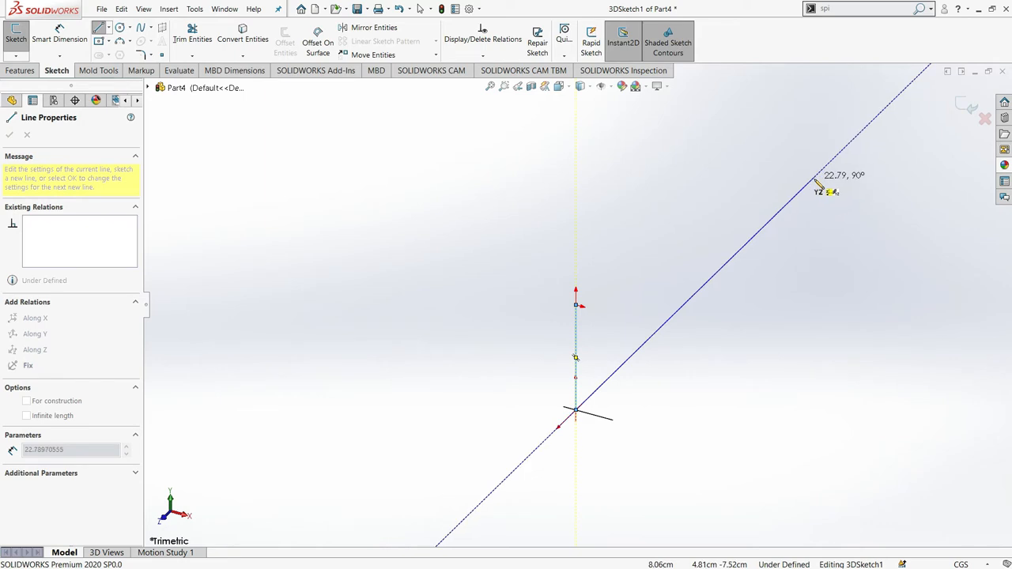
left_click(814, 178)
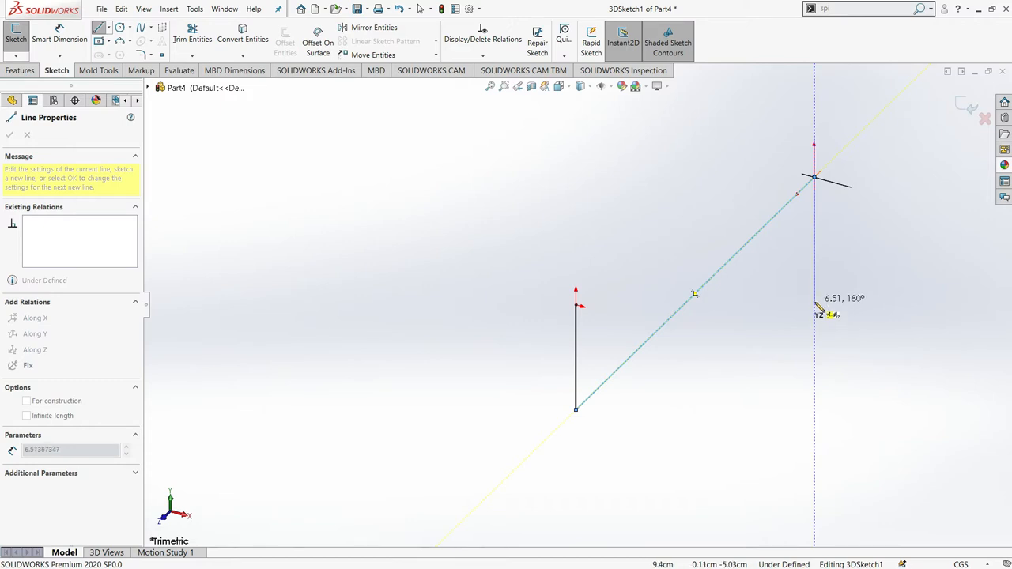
left_click(816, 307)
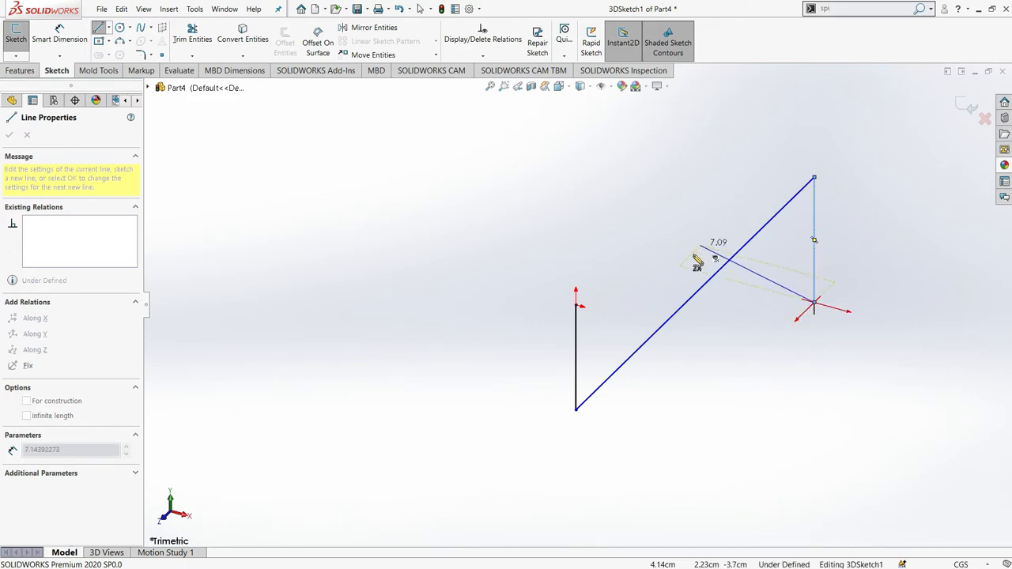
Step: Continue the chain in negative X, up about 4.6 cm, forward along Z about 17 cm and up about 5.1 cm, ending it there
left_click(656, 262)
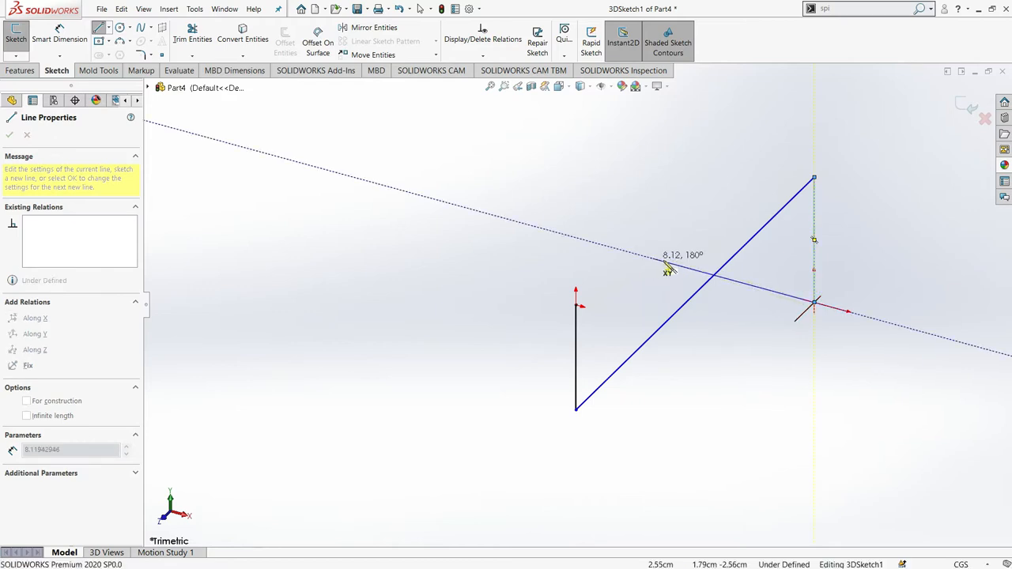
left_click(514, 221)
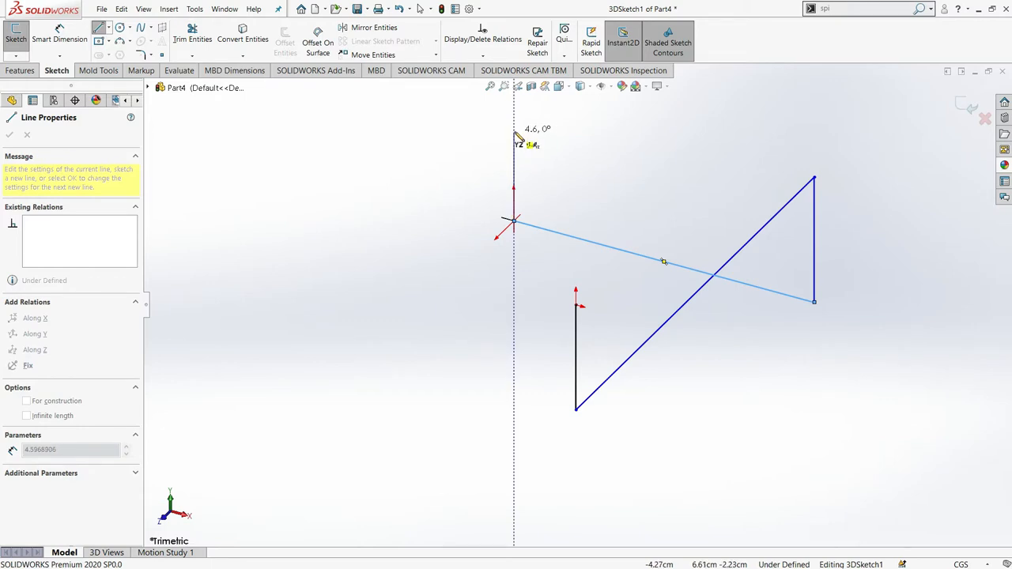
left_click(515, 131)
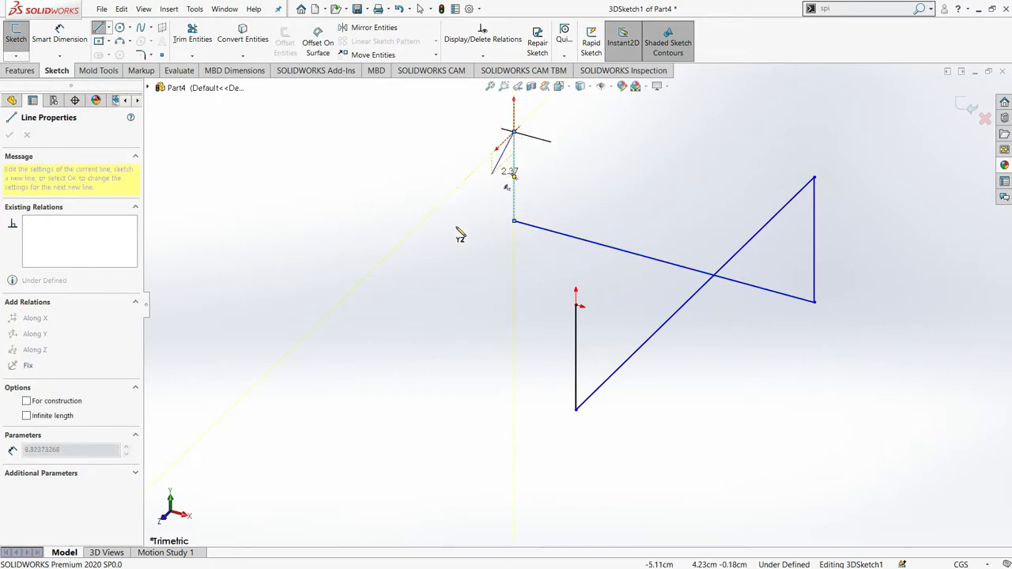
left_click(337, 305)
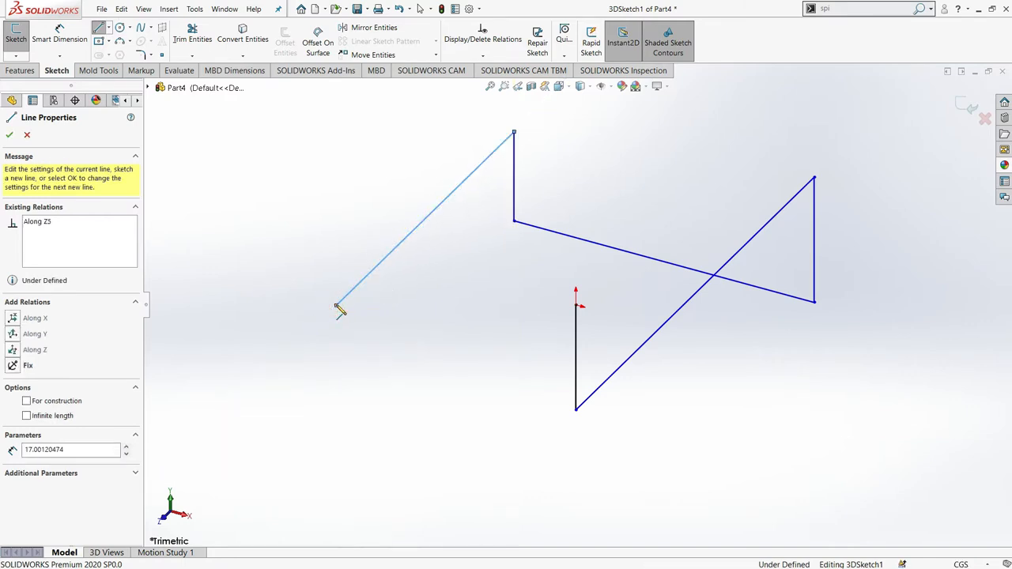
left_click(337, 208)
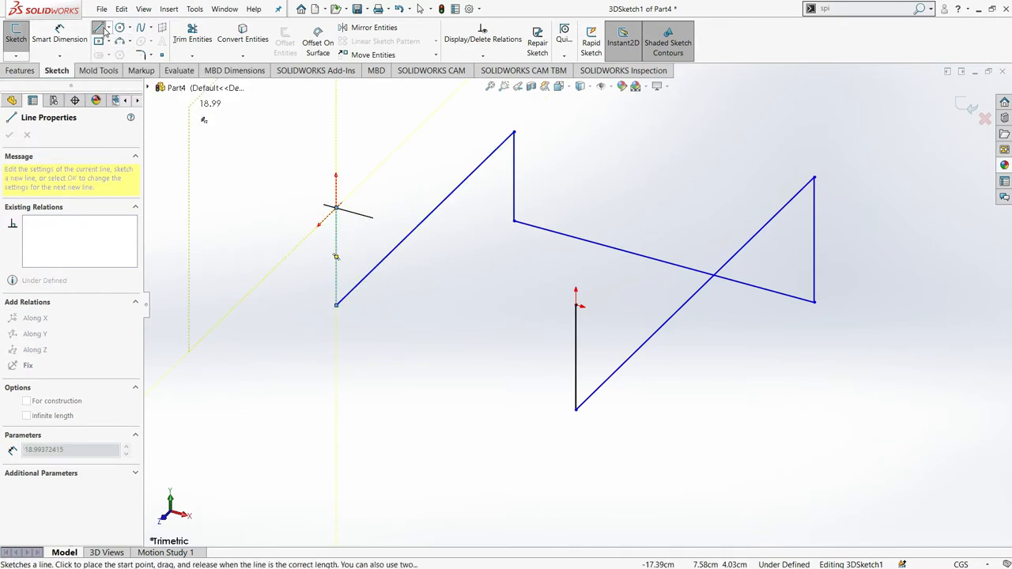
left_click(101, 28)
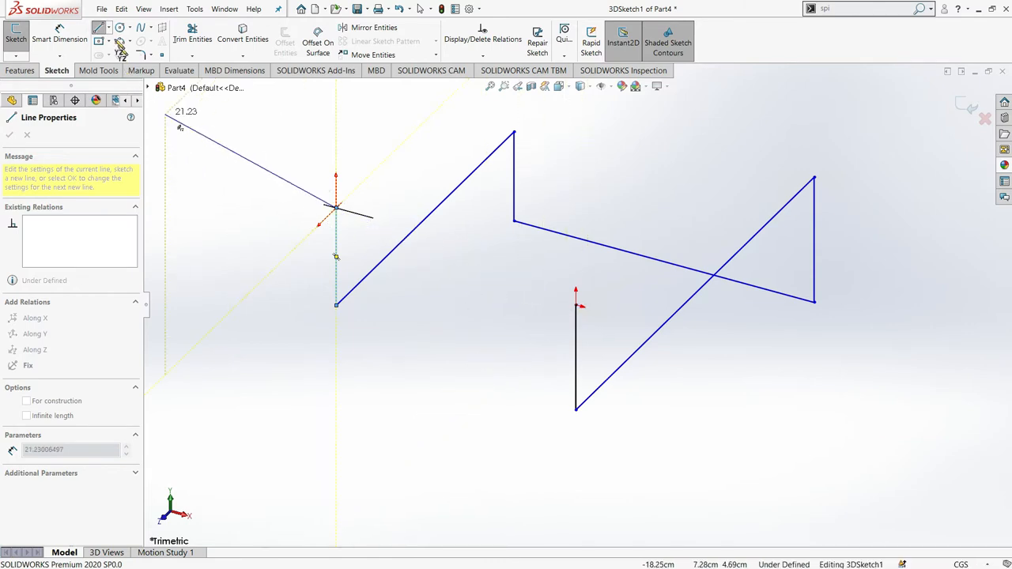
left_click(99, 29)
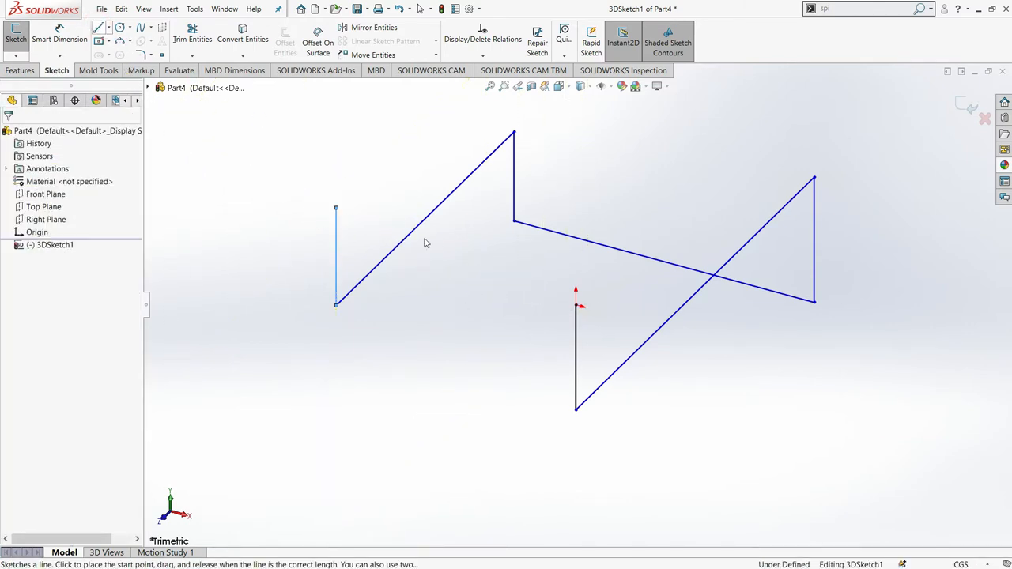
Step: Dimension the vertical line at the chain's free end to 5 cm
mouse_move(488, 330)
middle_mouse_down()
mouse_move(479, 266)
mouse_move(491, 305)
mouse_move(479, 311)
middle_mouse_up()
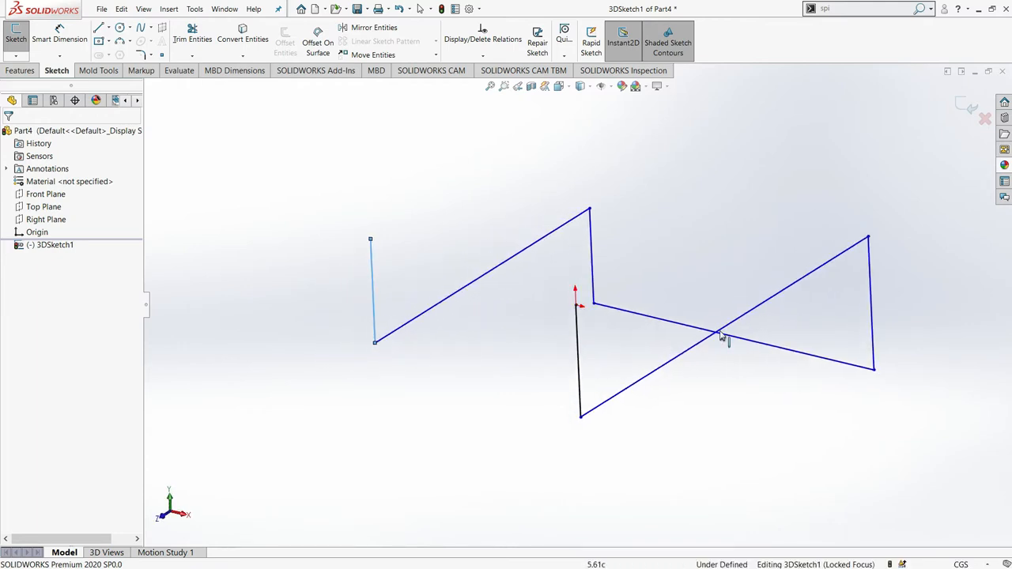
scroll(720, 335, "up", 1)
middle_click_drag(725, 340, 726, 346)
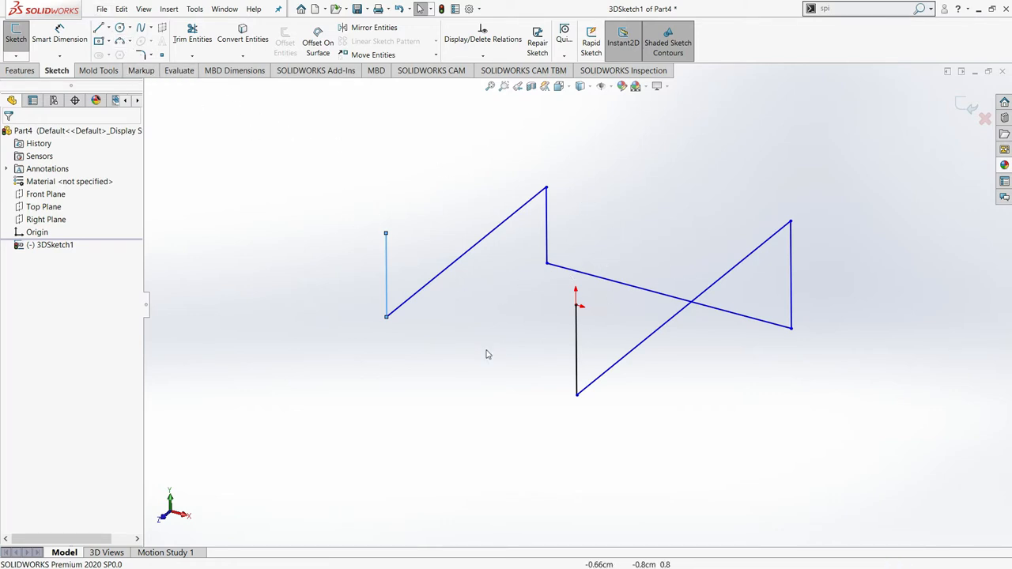
left_click(459, 377)
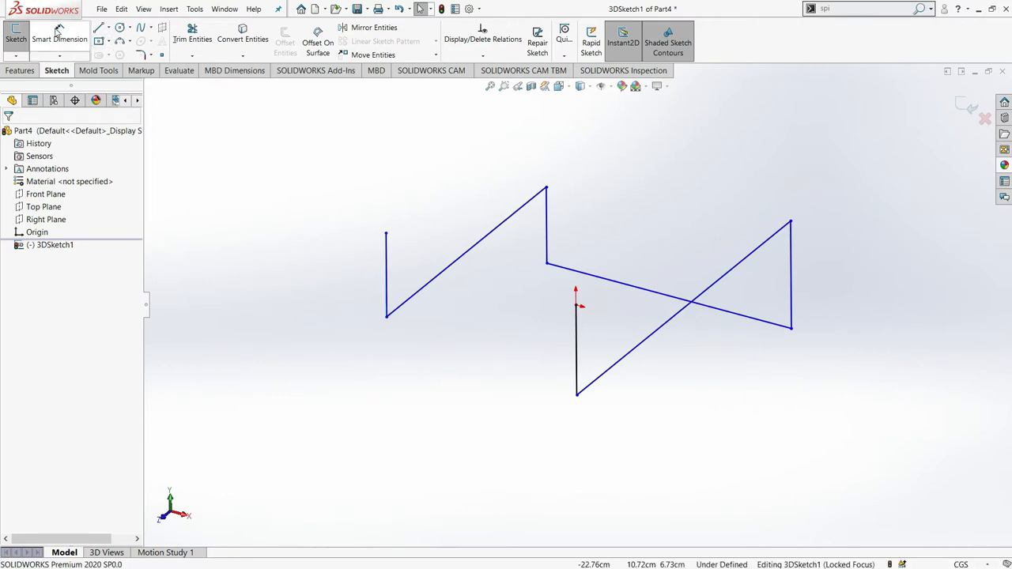
left_click(59, 36)
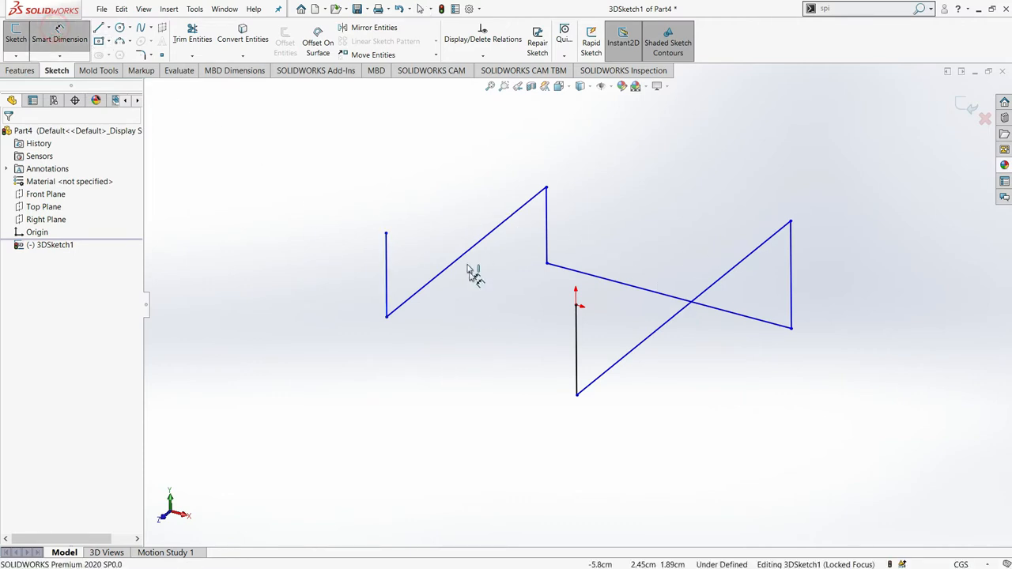
left_click(386, 283)
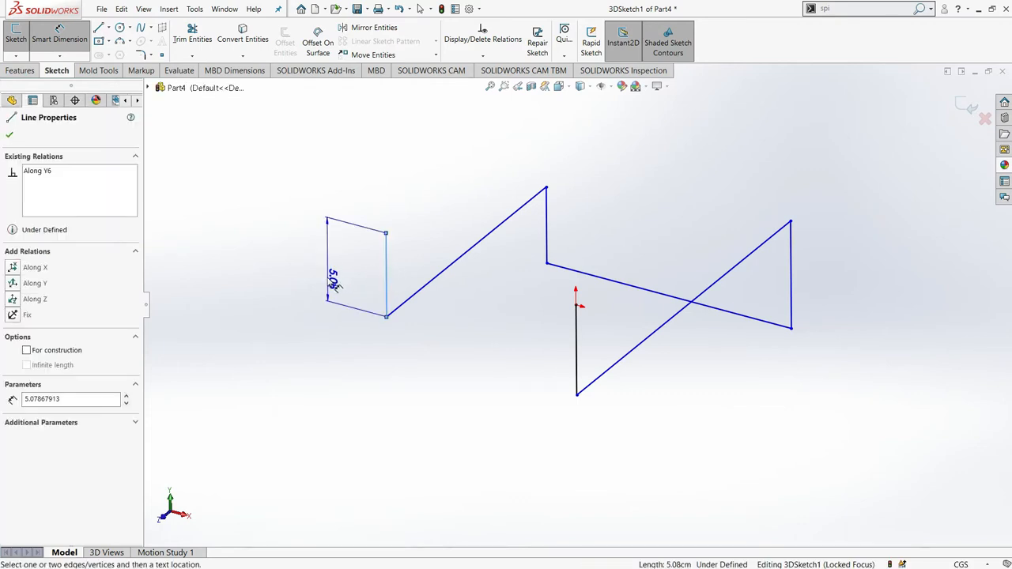
left_click(330, 272)
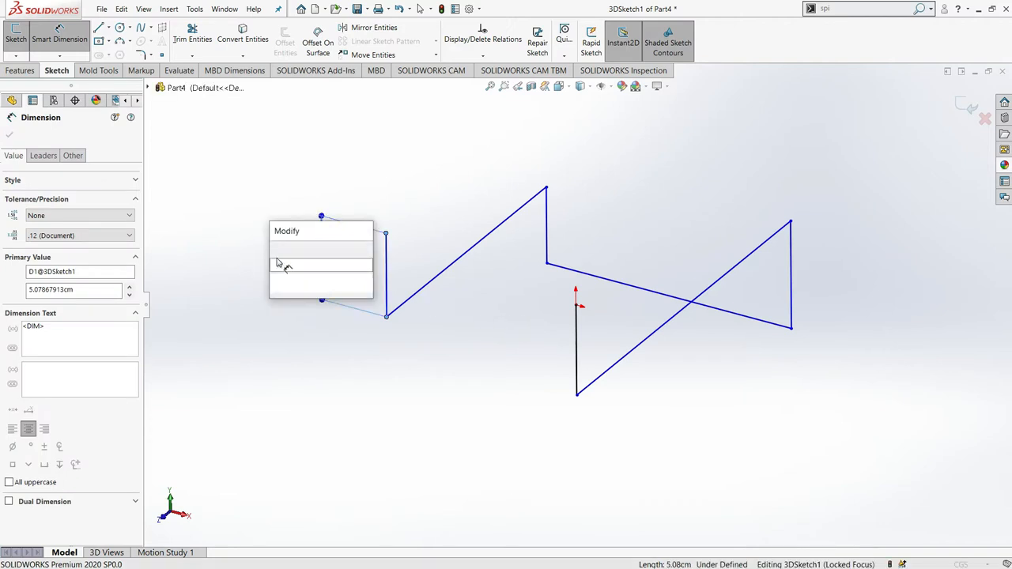
type("5")
left_click(277, 251)
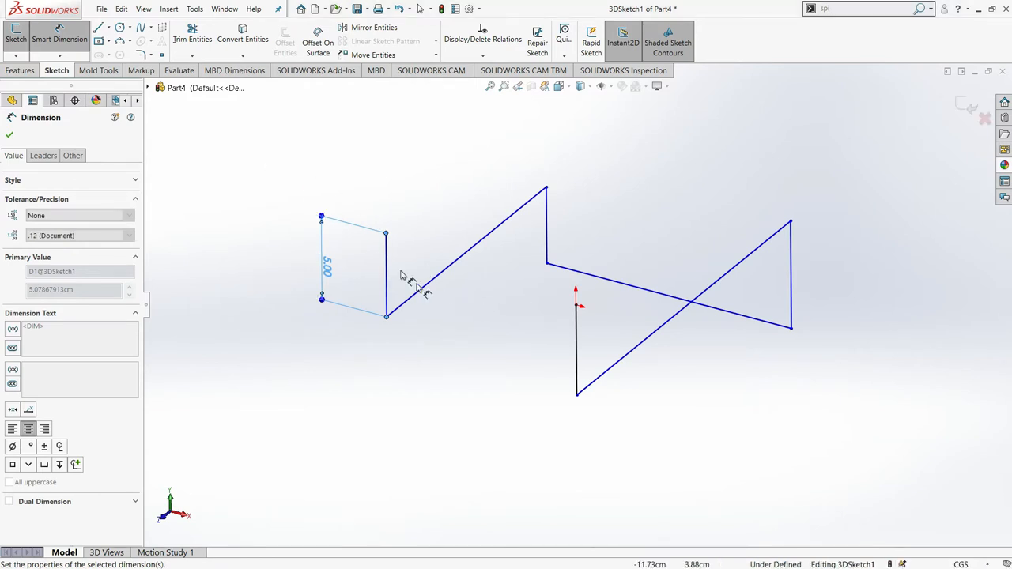
left_click(10, 135)
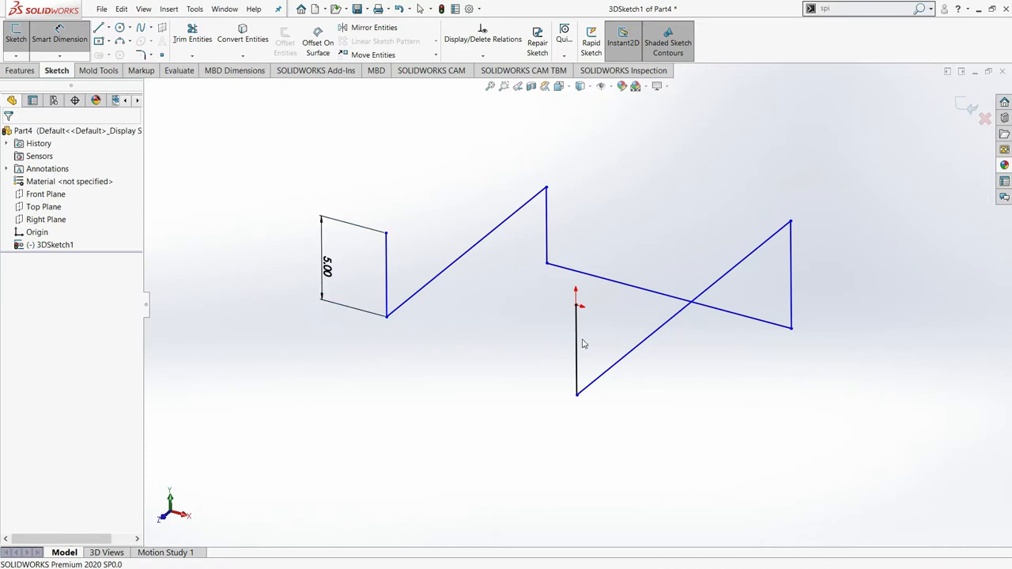
key("Escape")
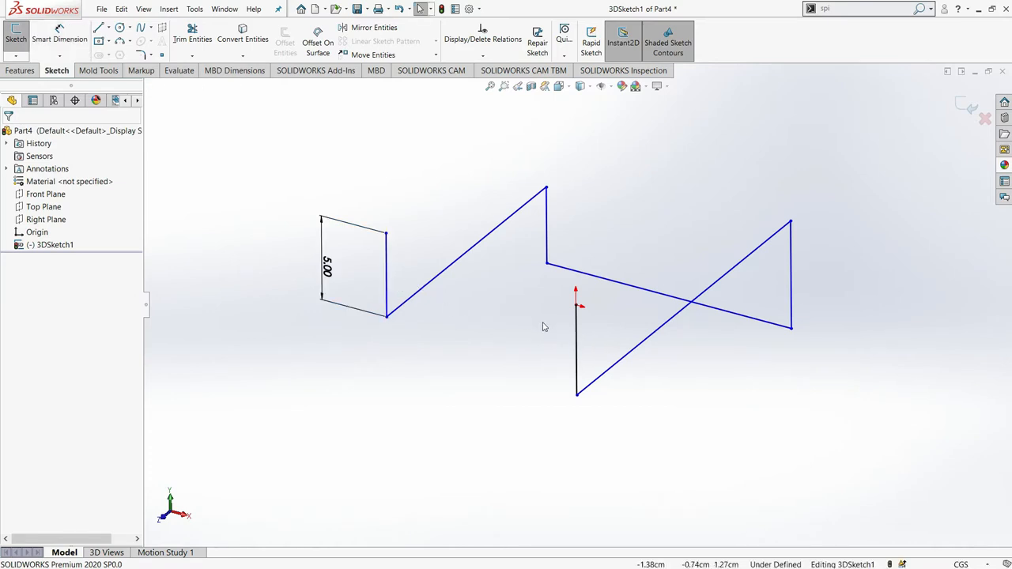
Step: Dimension the vertical line that starts at the origin to 5 cm
left_click(68, 31)
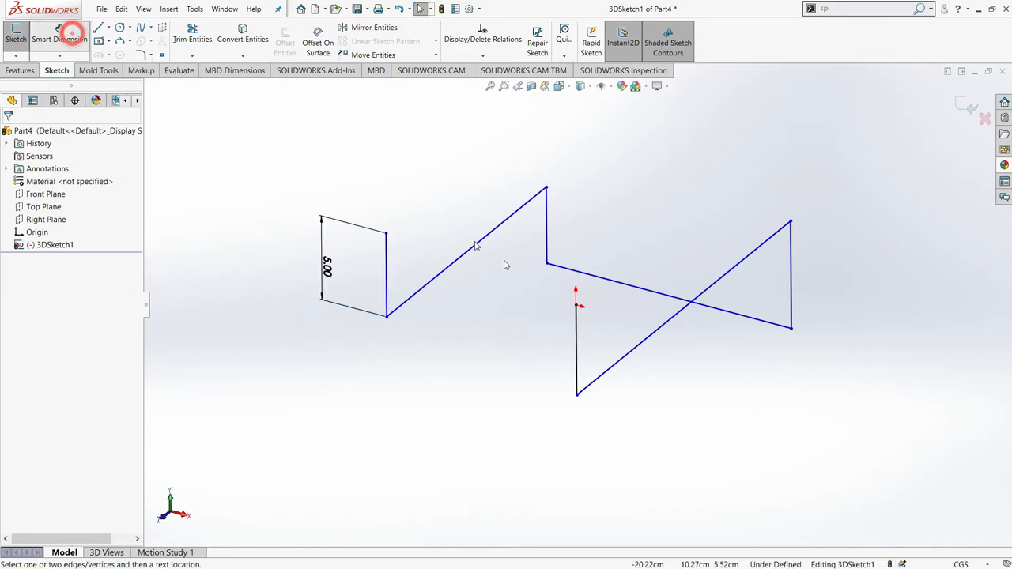
left_click(579, 344)
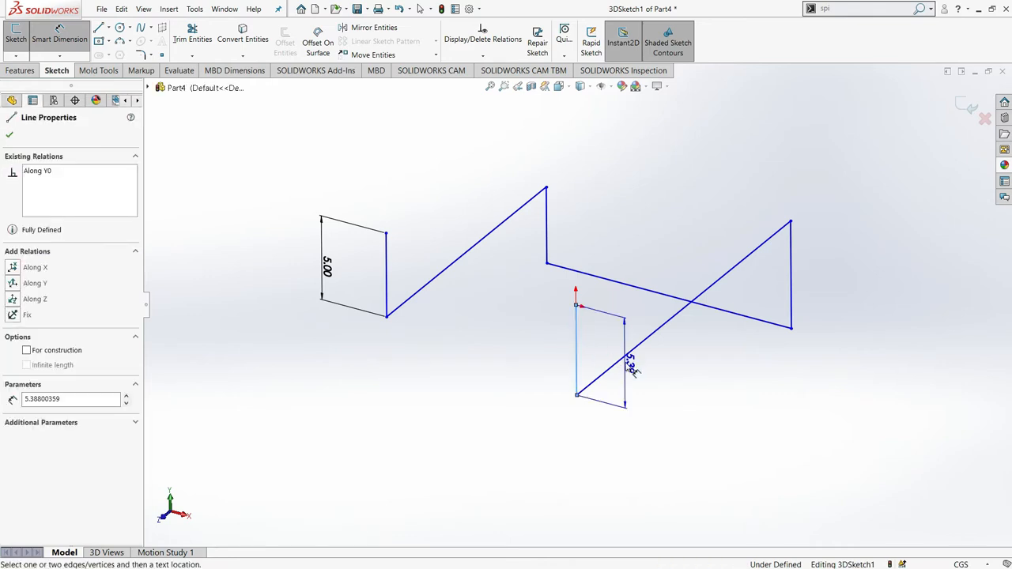
left_click(544, 336)
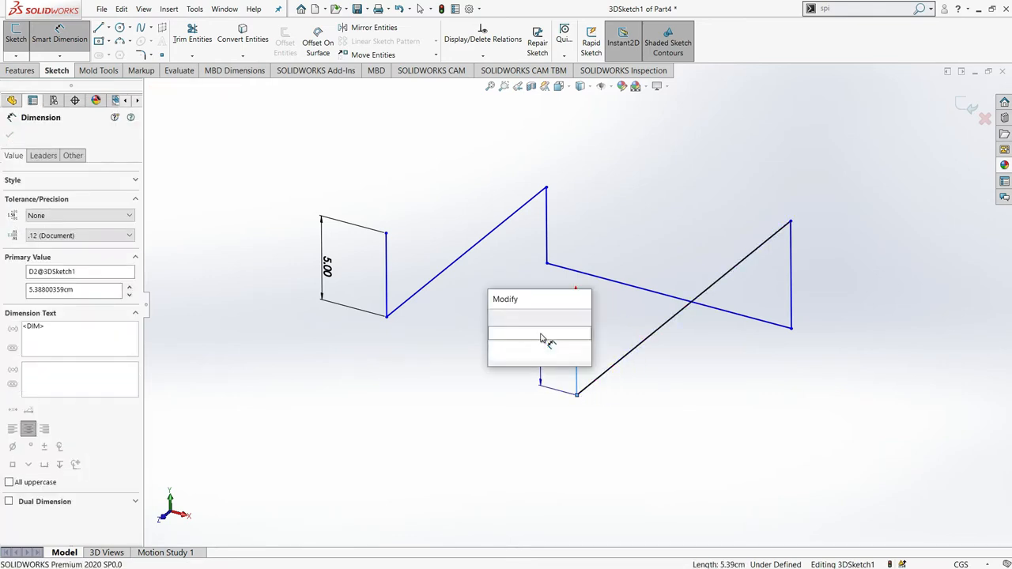
type("5")
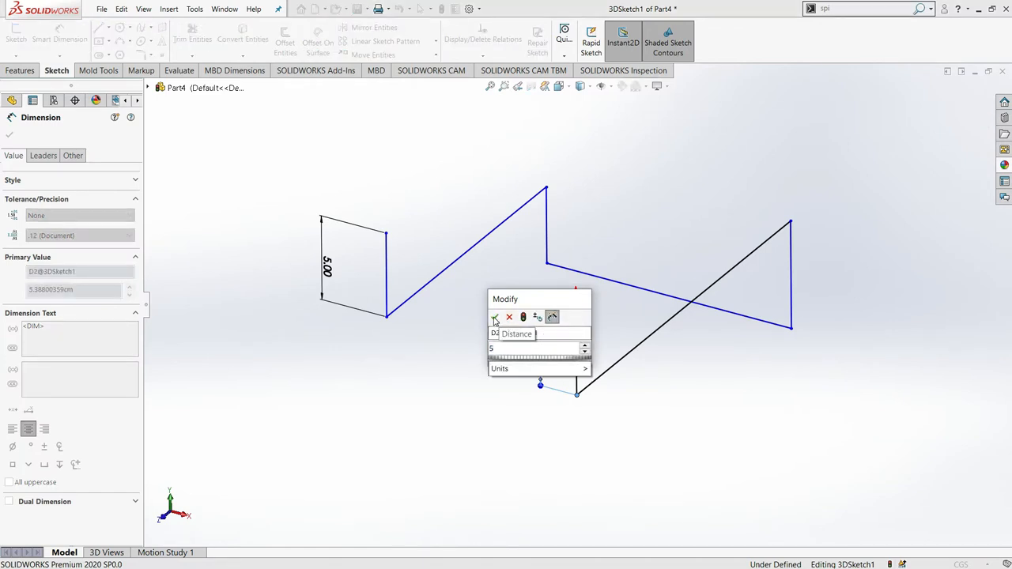
left_click(494, 318)
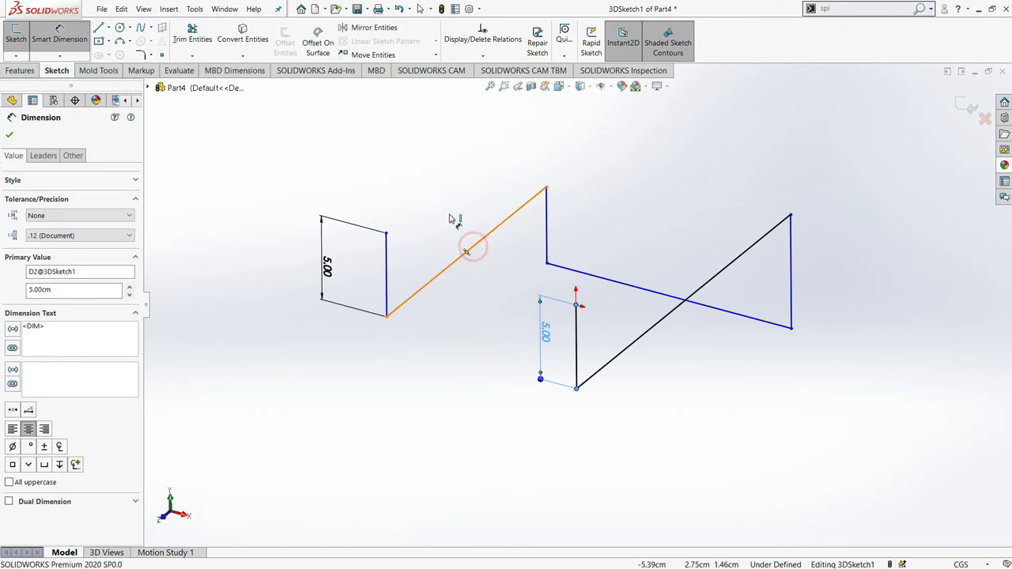
Step: Dimension the Z-direction line adjoining the free-end vertical line to 20 cm
left_click(466, 247)
left_click(444, 208)
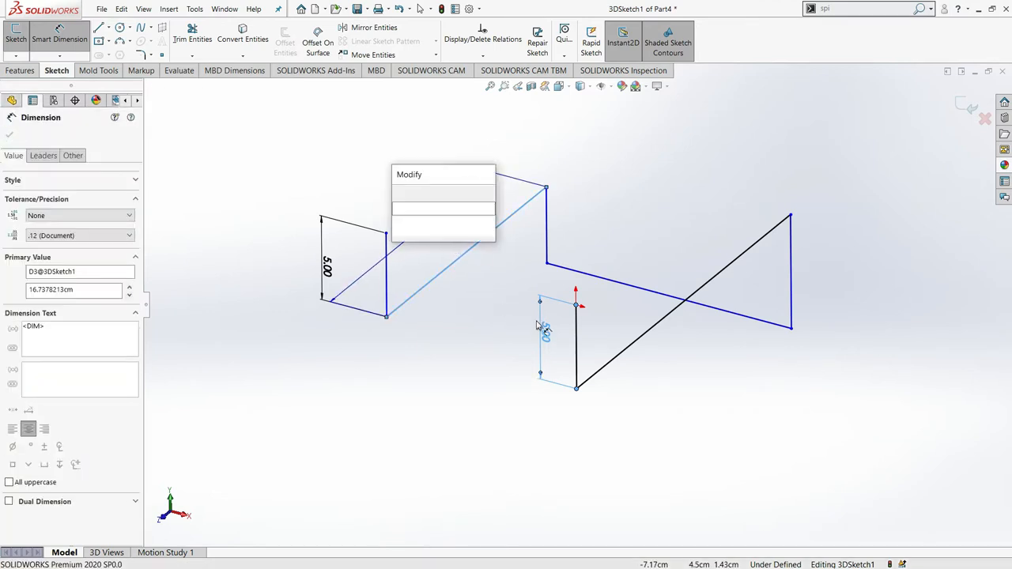
type("20")
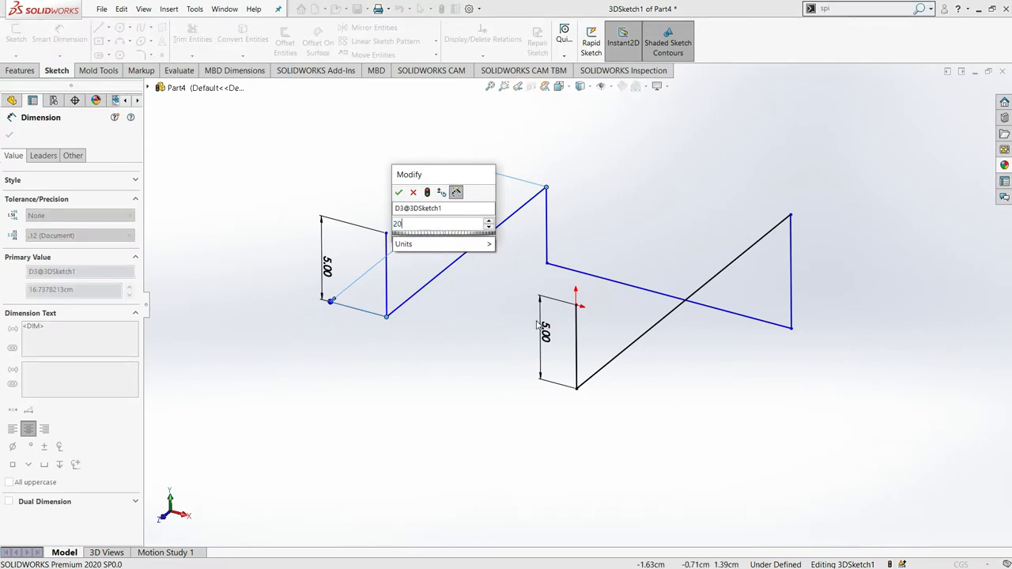
left_click(399, 192)
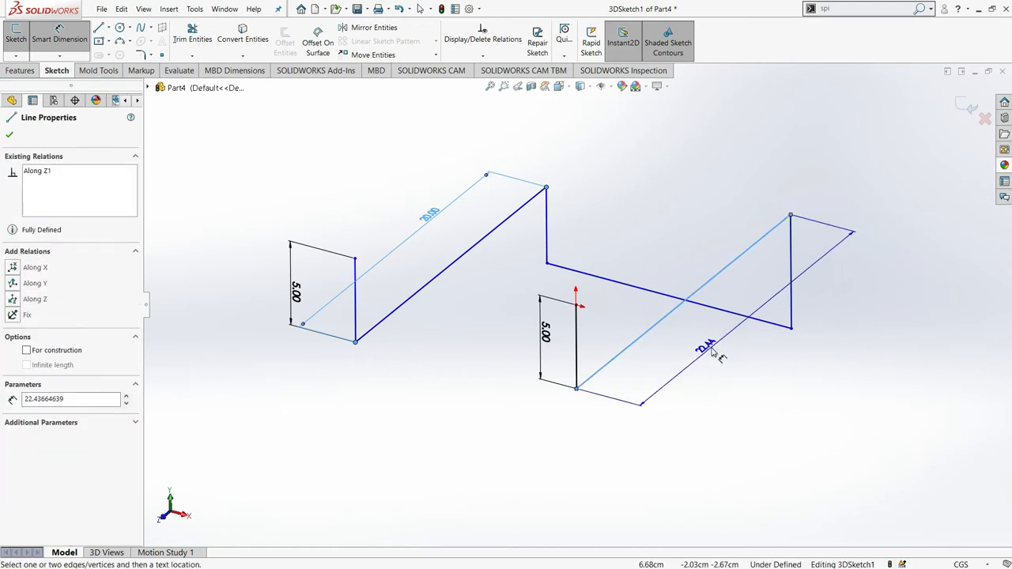
Step: Dimension the Z-direction line that starts below the origin to 20 cm
left_click(714, 354)
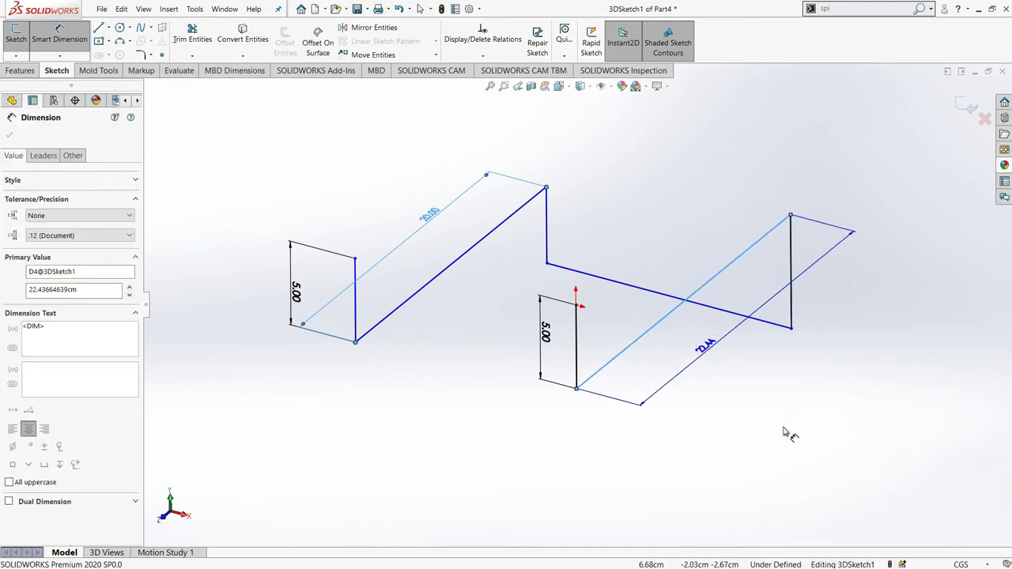
type("20")
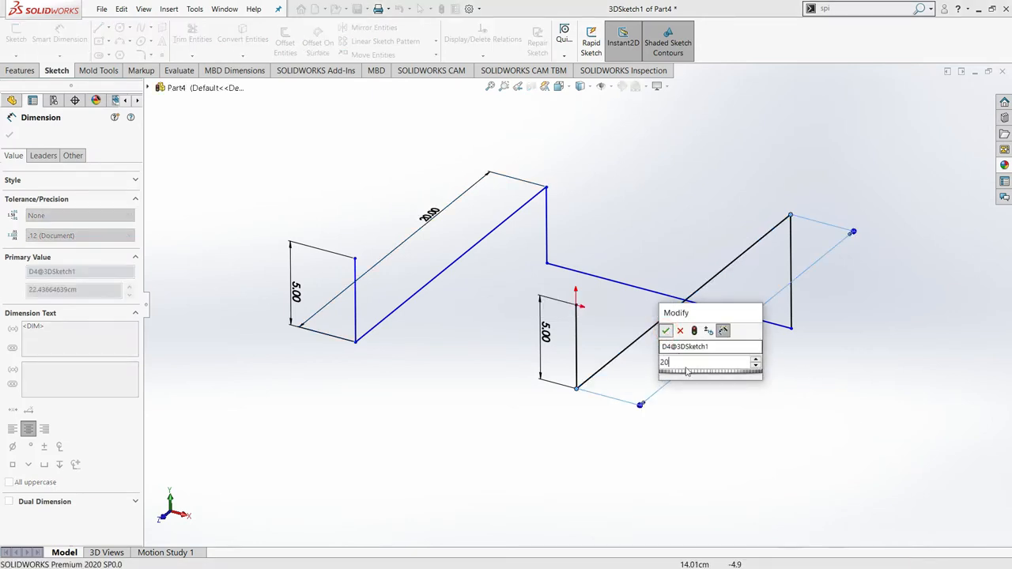
key("Escape")
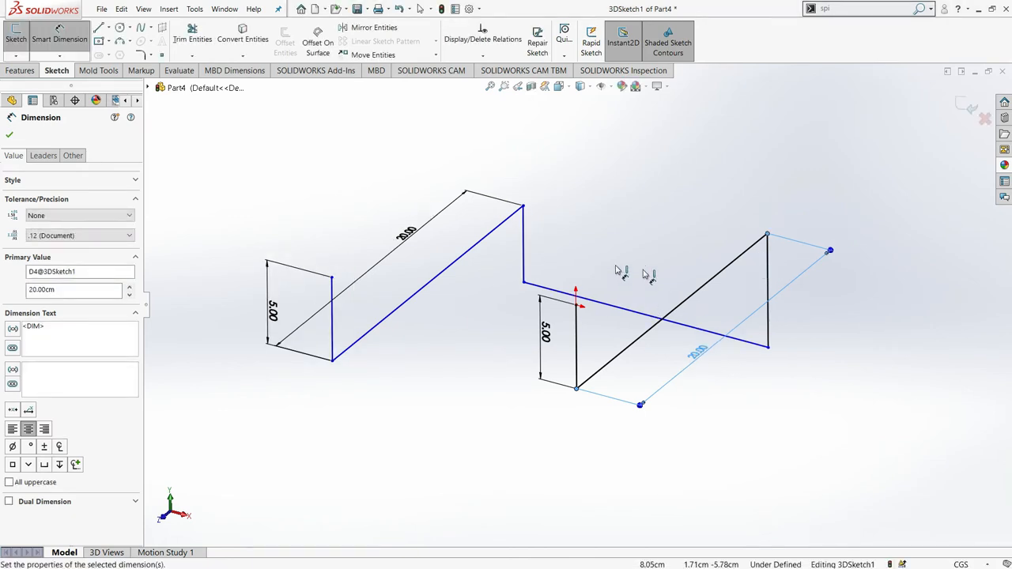
Step: Dimension the vertical line joining the free-end side's Z-direction line to the X-direction line to 6 cm
left_click(522, 231)
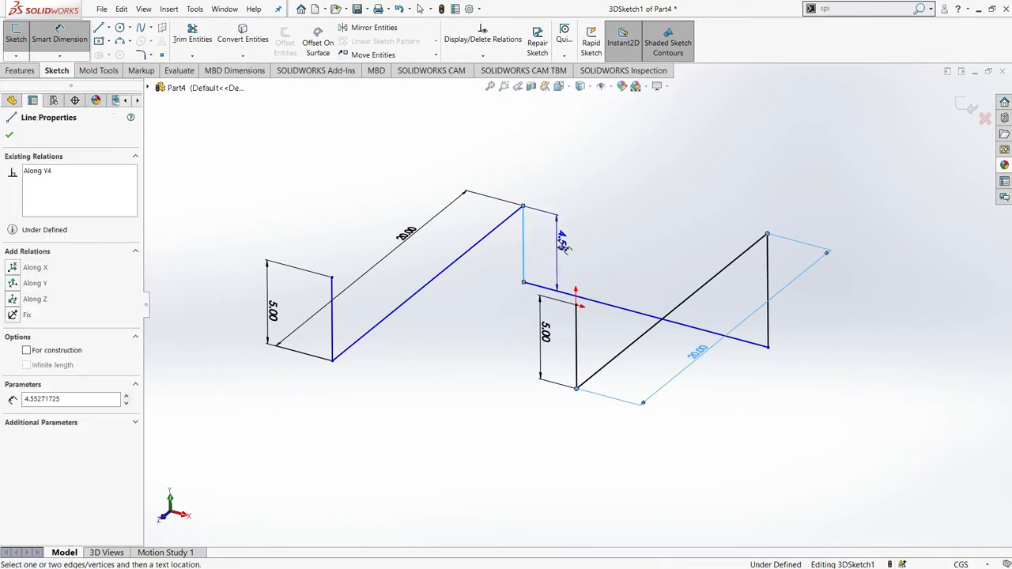
left_click(559, 247)
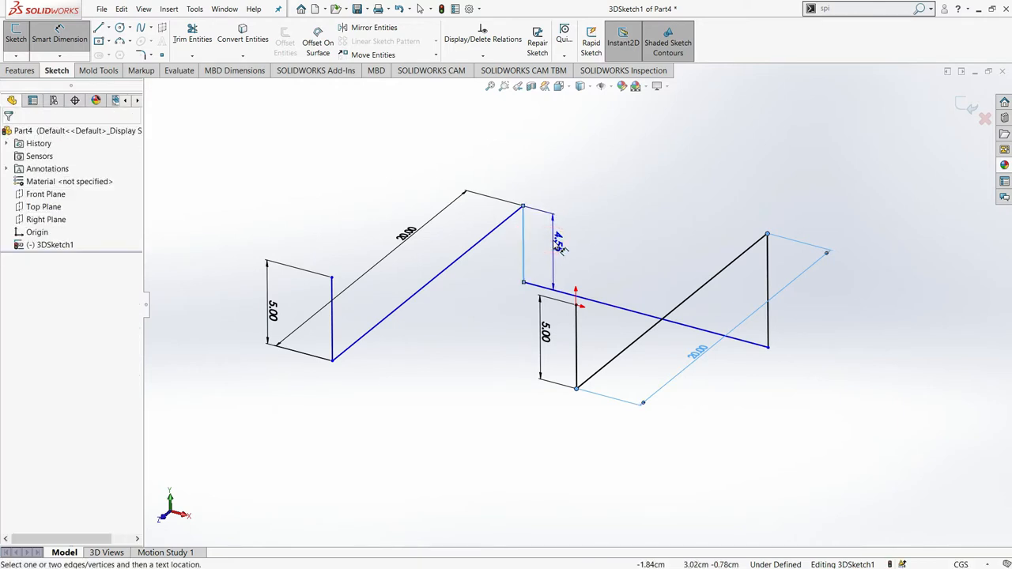
left_click(559, 246)
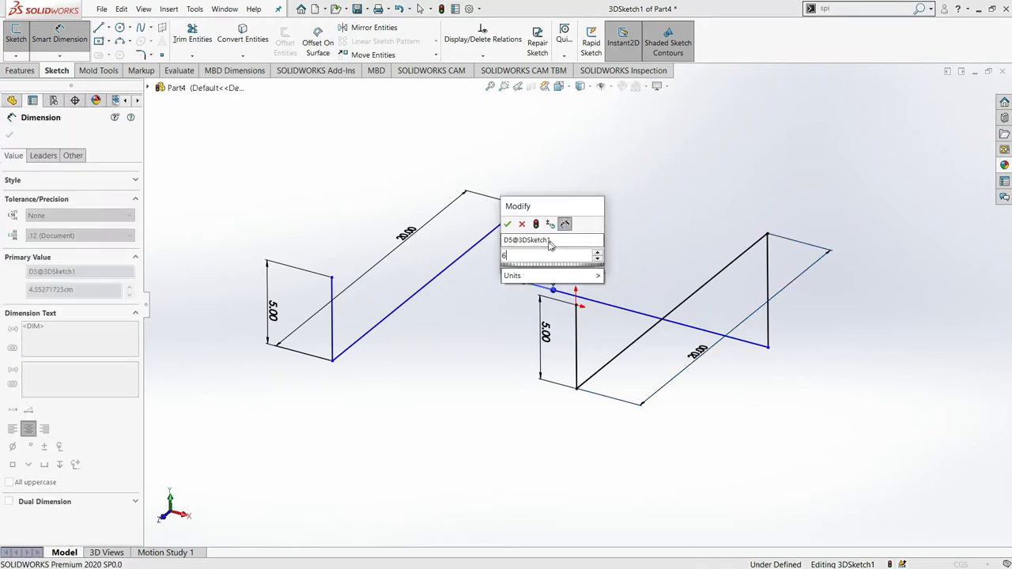
type("6")
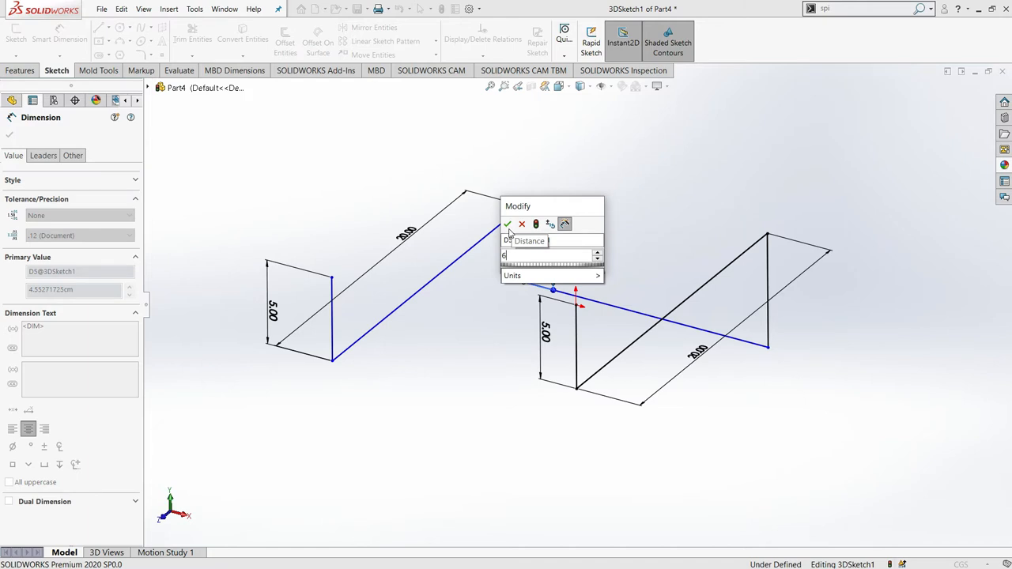
left_click(508, 226)
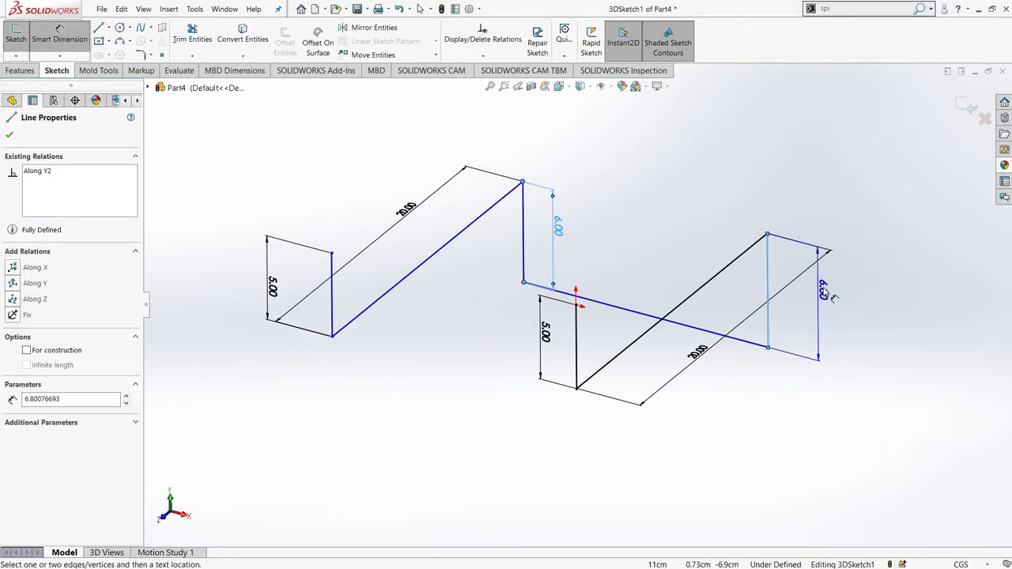
Step: Dimension the vertical line joining the origin side's Z-direction line to the X-direction line to 6 cm
left_click(825, 298)
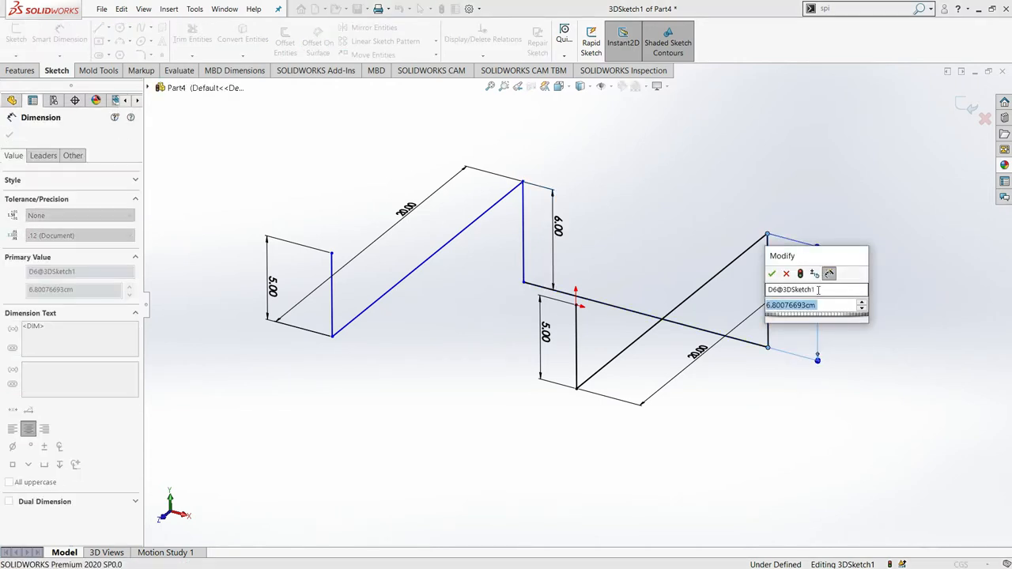
type("6")
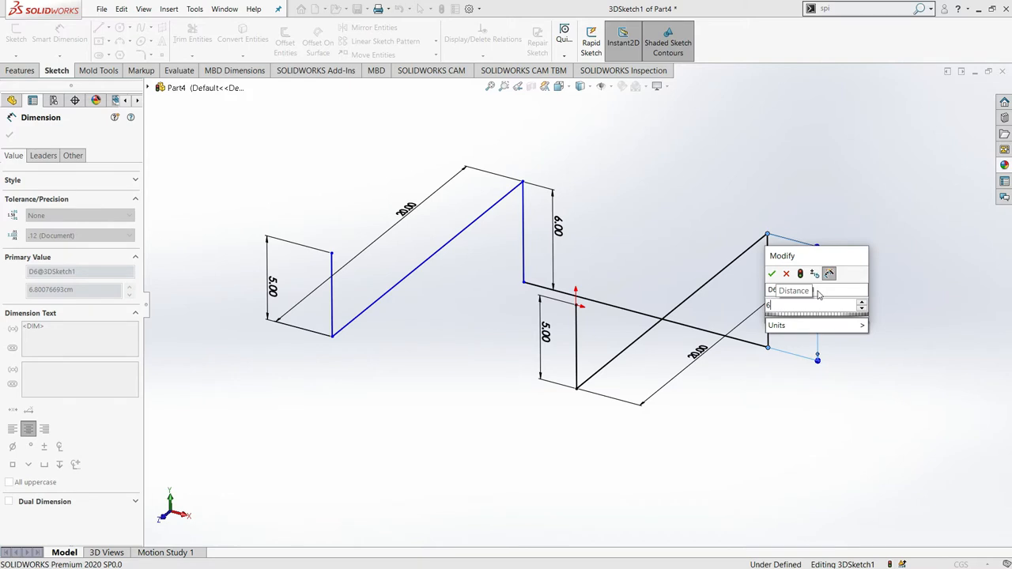
left_click(773, 274)
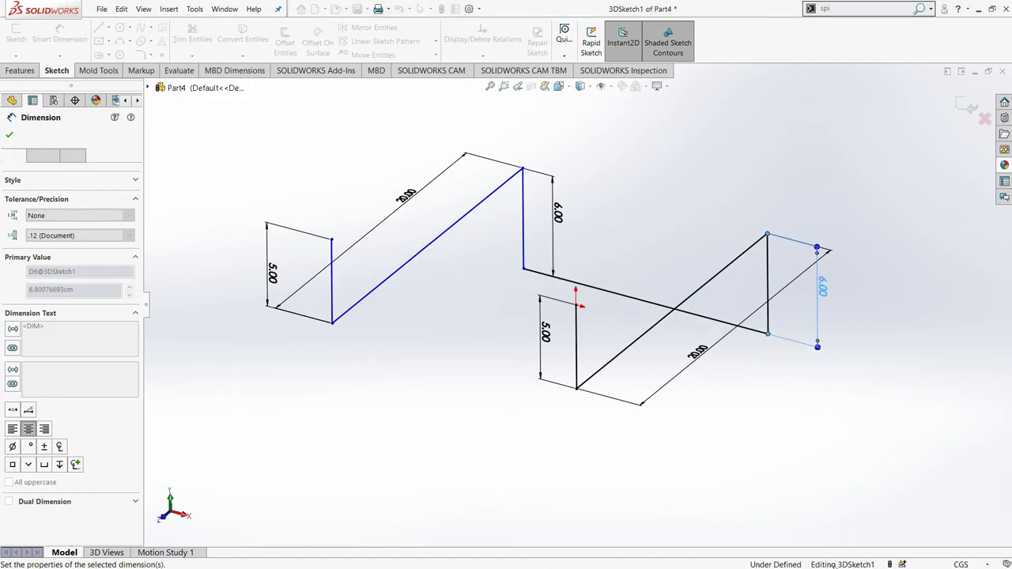
Step: Dimension the X-direction line linking the two halves of the path to 16 cm and finish dimensioning
left_click(615, 294)
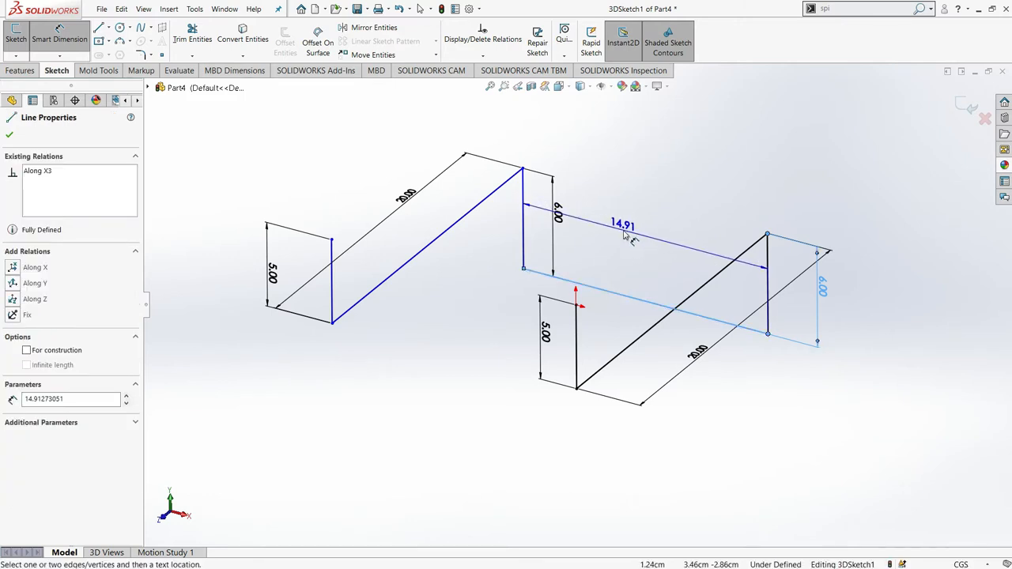
left_click(624, 235)
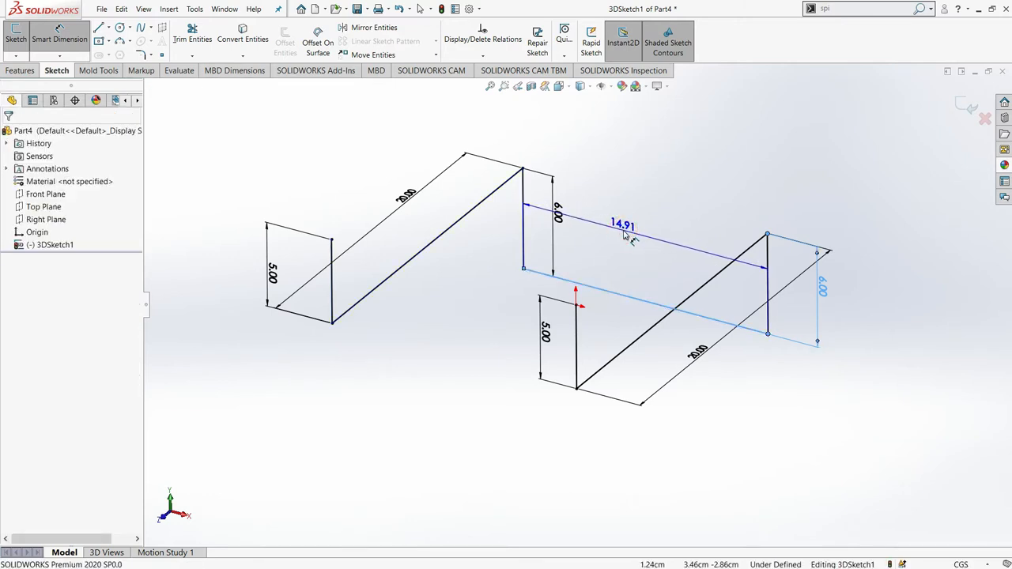
left_click(625, 235)
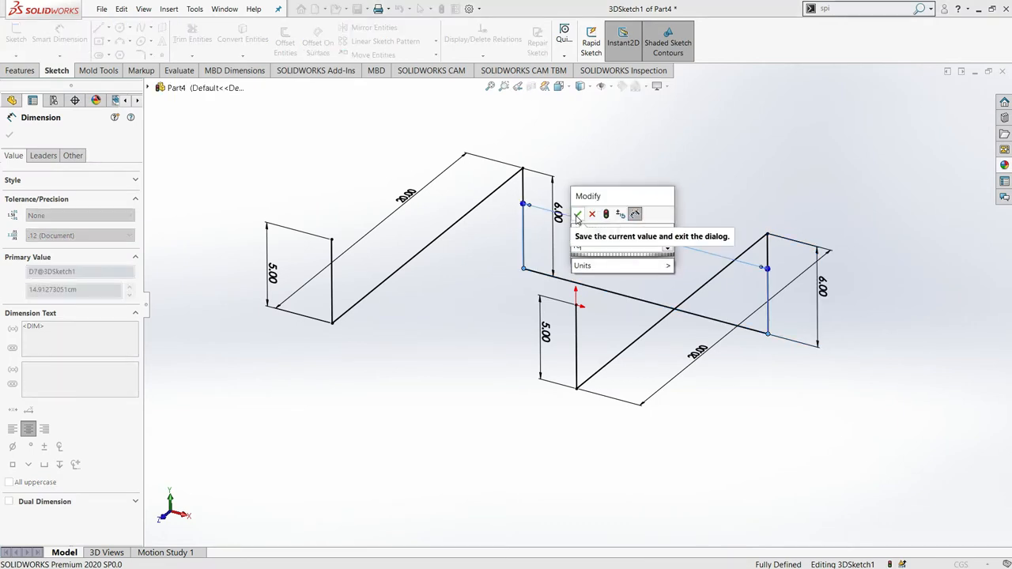
left_click(578, 215)
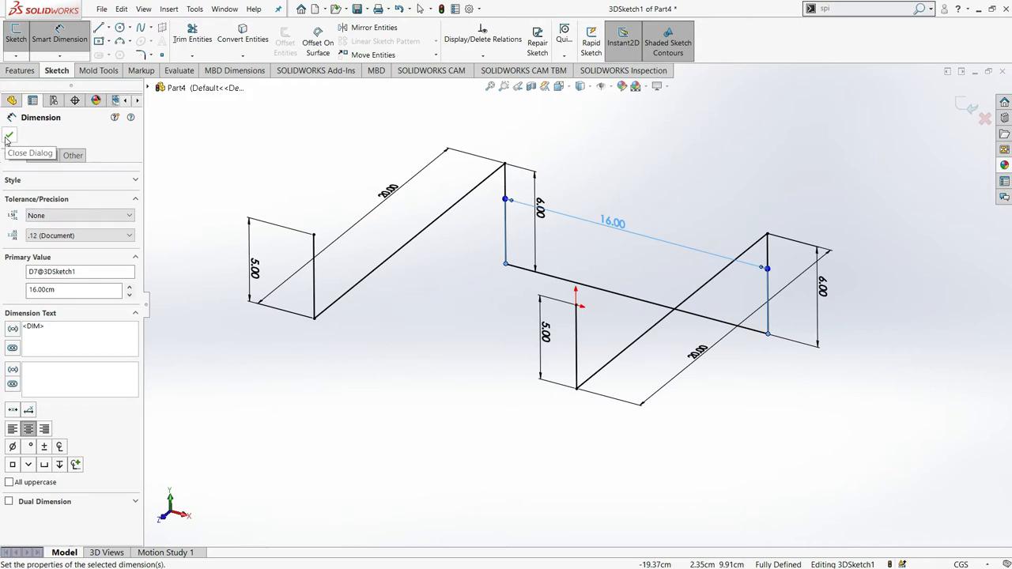
left_click(8, 136)
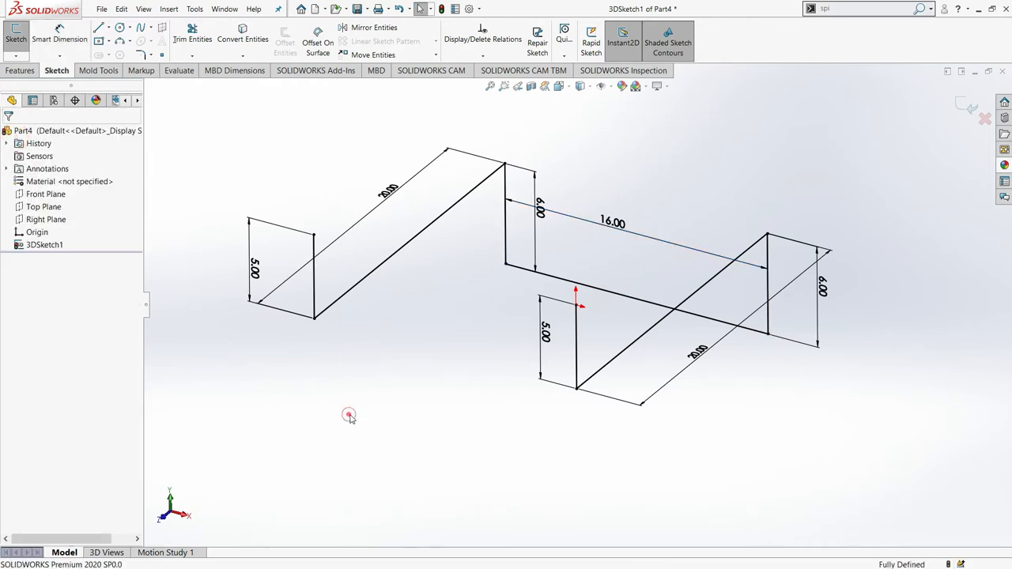
Step: Round all six corners of the 3D sketch path with 2 cm sketch fillets
left_click(141, 55)
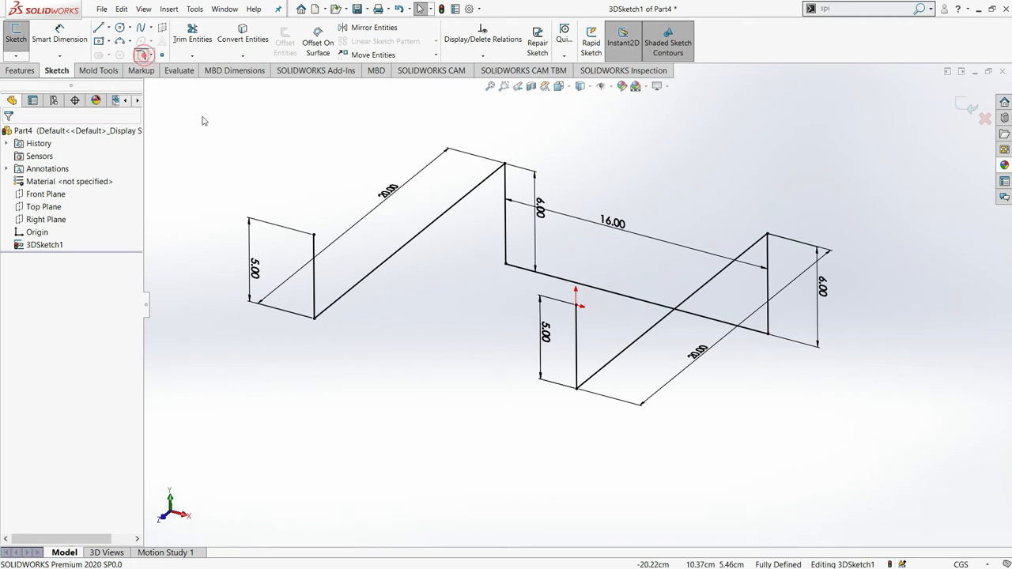
left_click(314, 318)
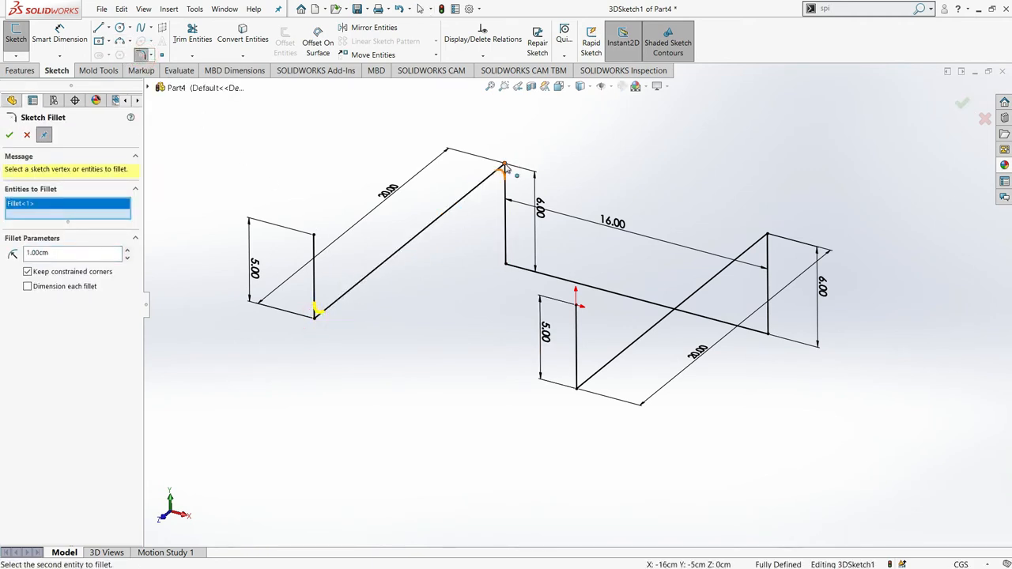
left_click(504, 167)
left_click(505, 263)
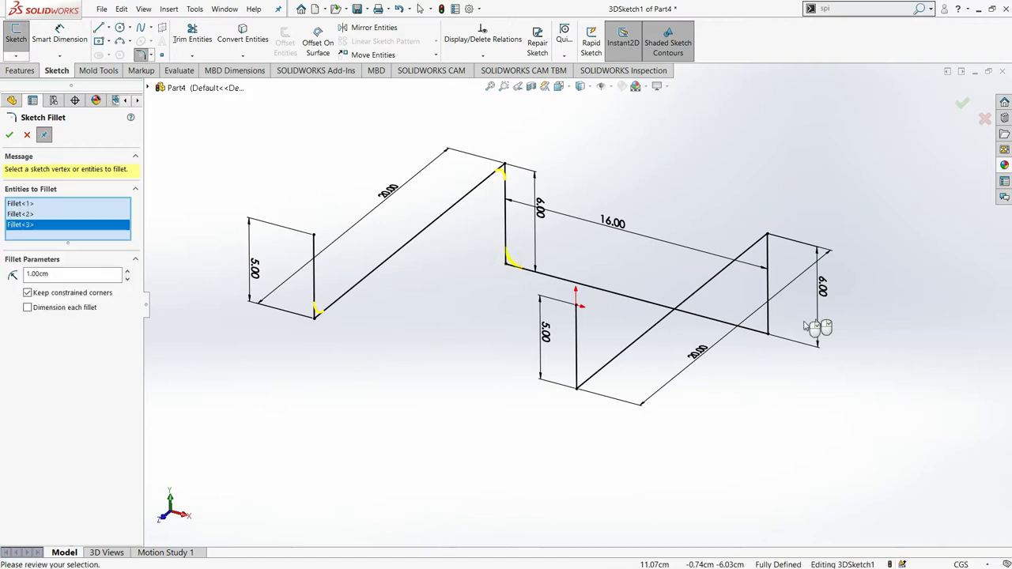
left_click(769, 333)
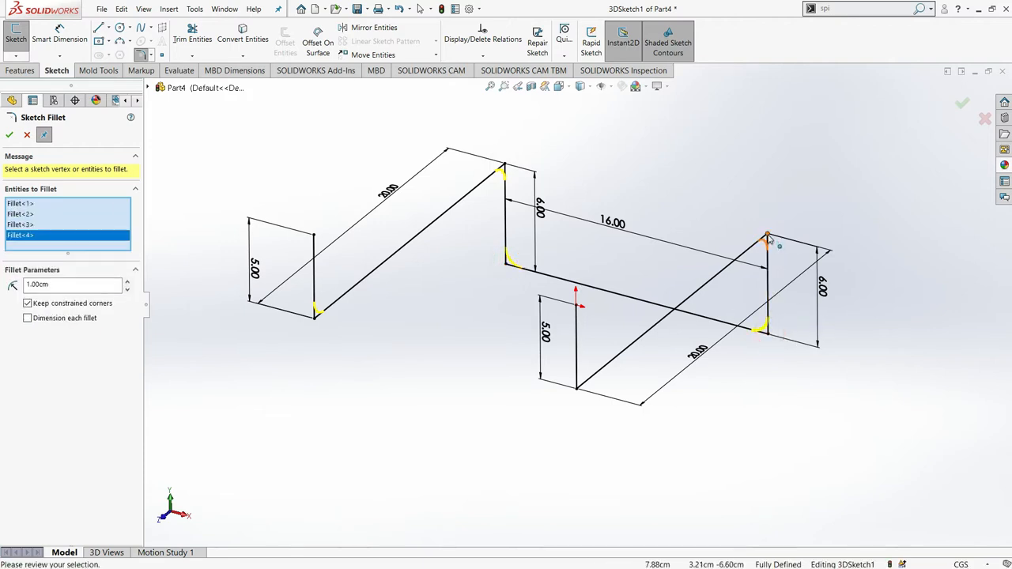
left_click(767, 236)
left_click(578, 389)
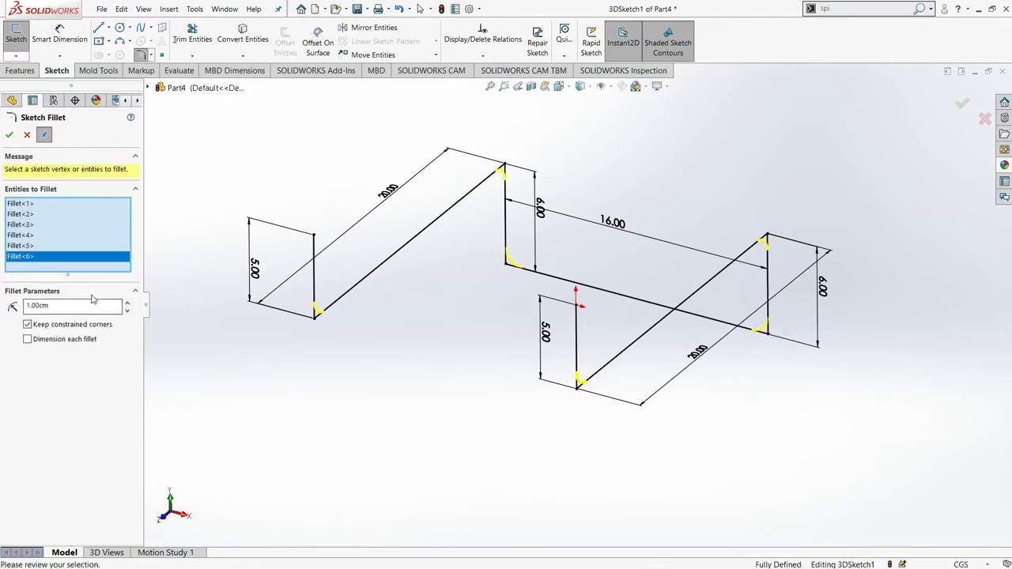
left_click(125, 303)
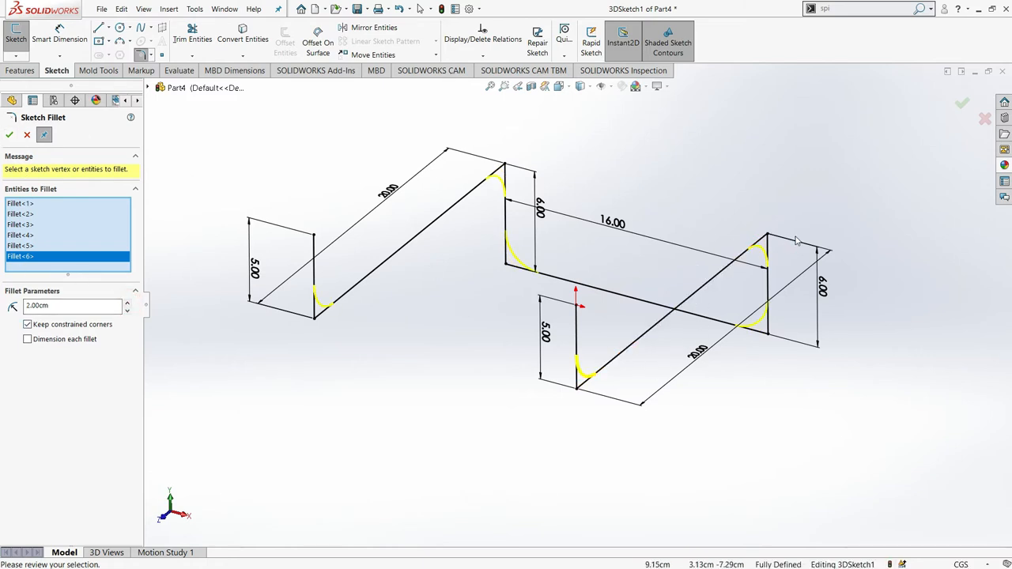
left_click(10, 136)
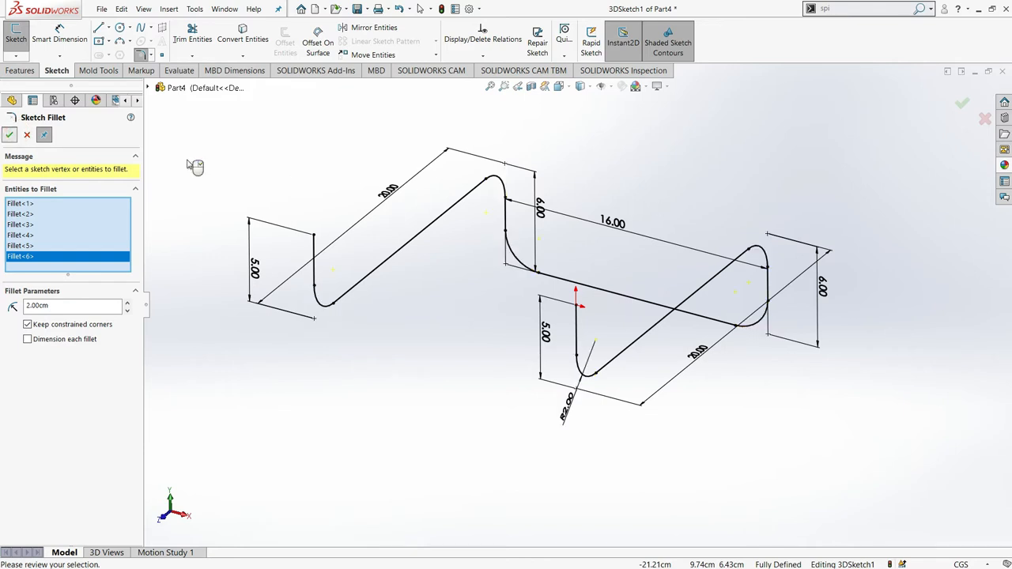
left_click(9, 136)
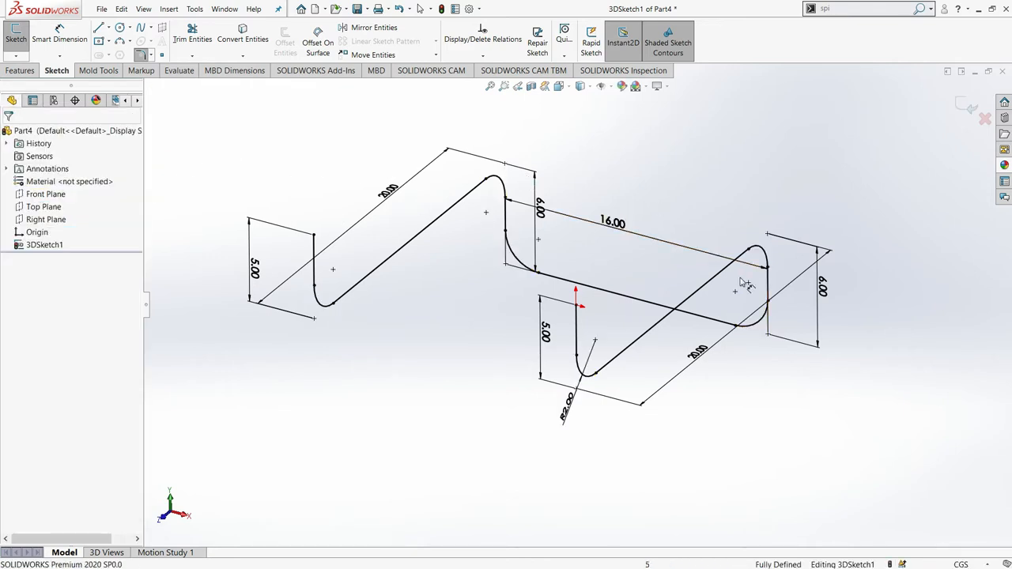
key("Escape")
Step: Exit the 3D sketch of the filleted path
middle_click_drag(708, 391, 701, 391)
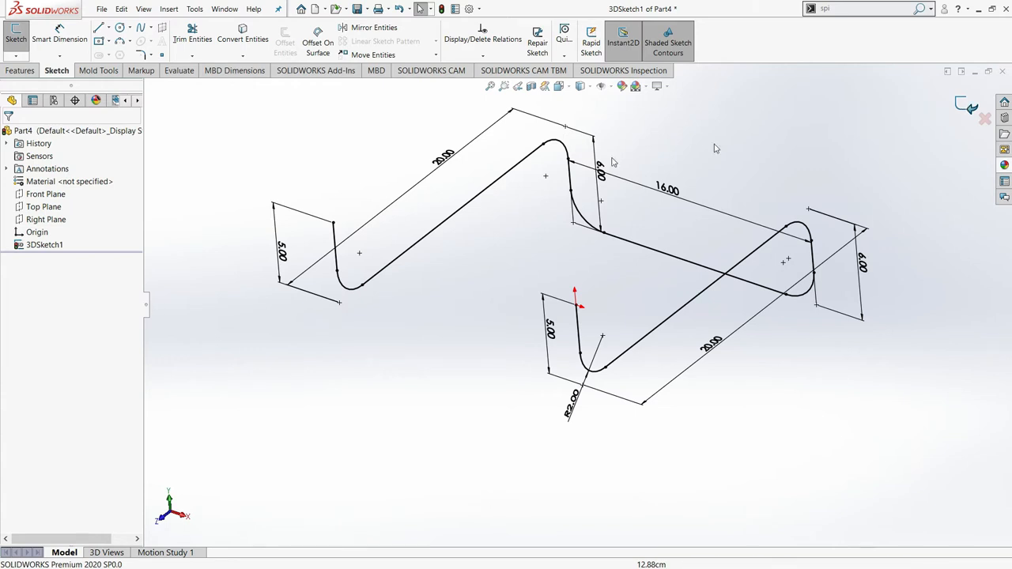
left_click(968, 107)
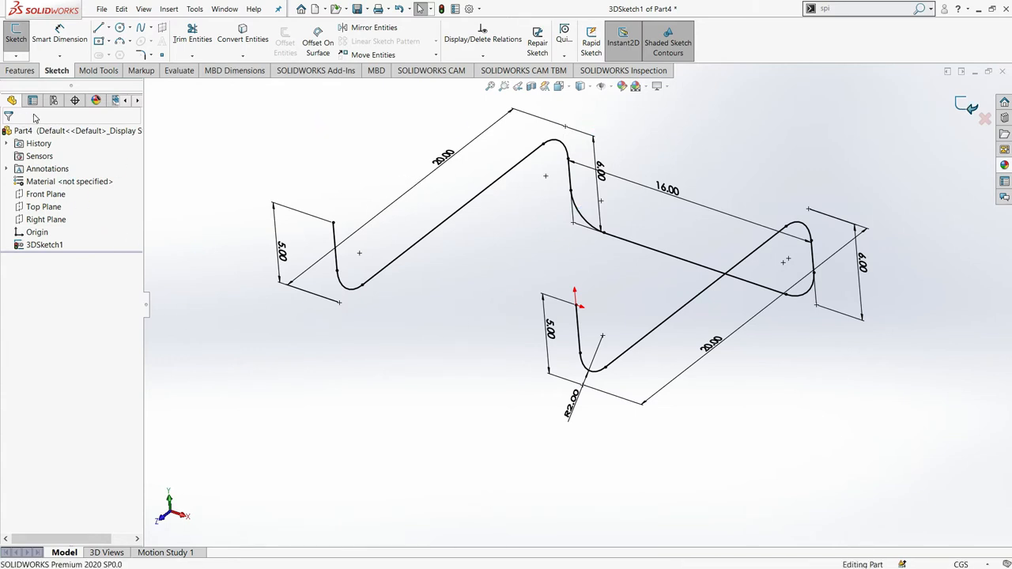
left_click(290, 164)
Step: Create a reference plane perpendicular to the vertical line at the origin and coincident with that line's upper endpoint
left_click(20, 70)
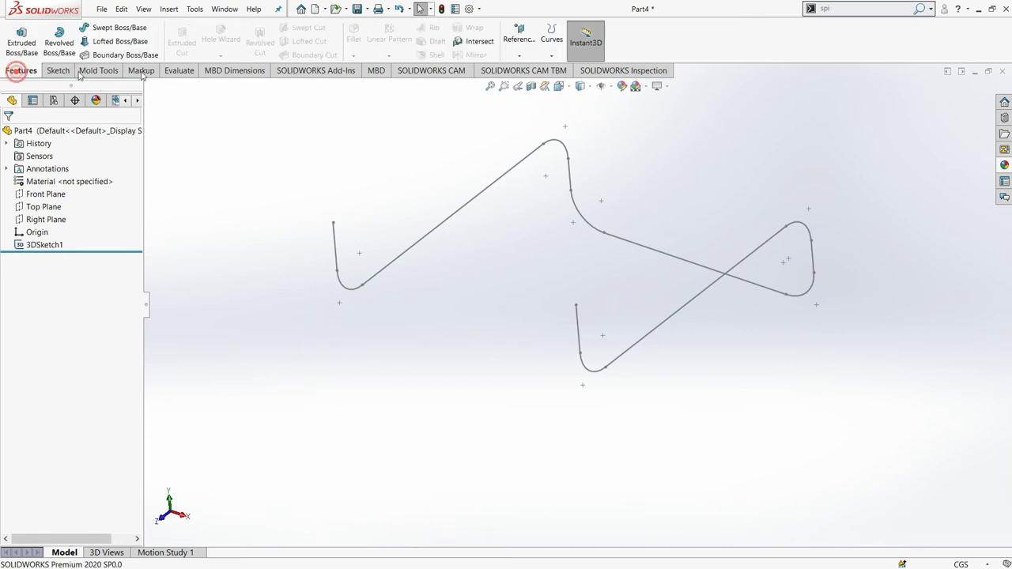
left_click(520, 54)
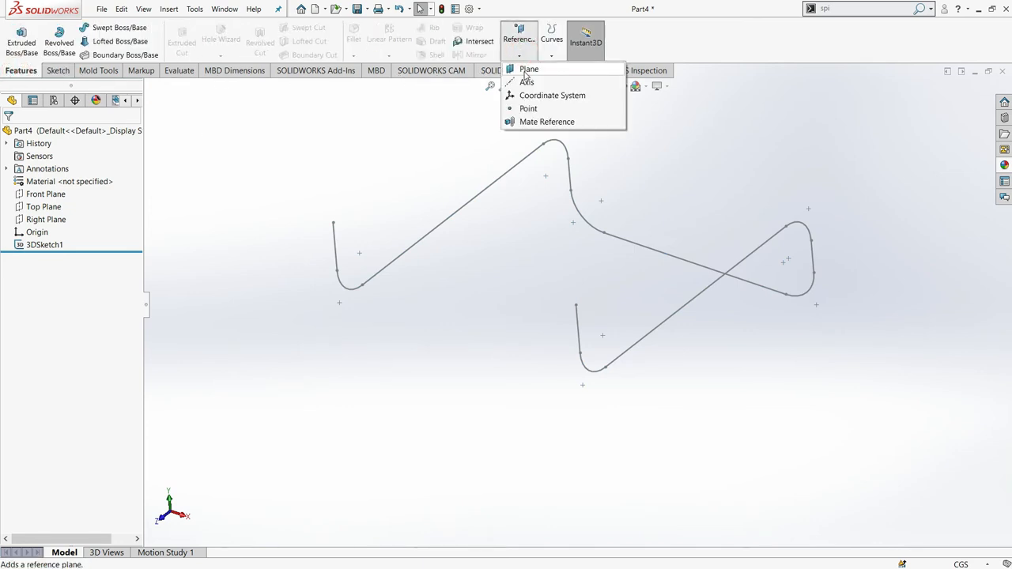
left_click(527, 72)
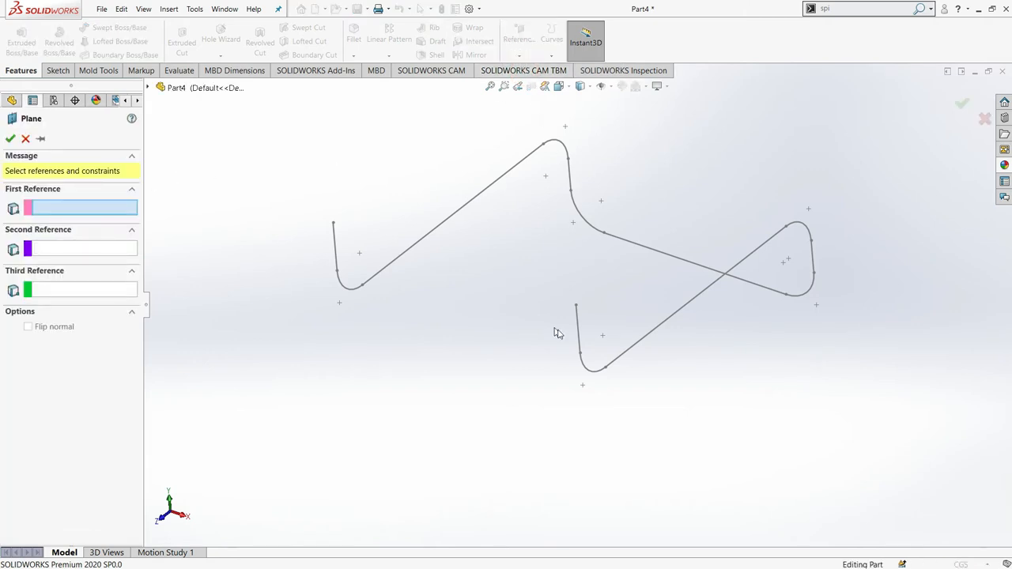
left_click(579, 340)
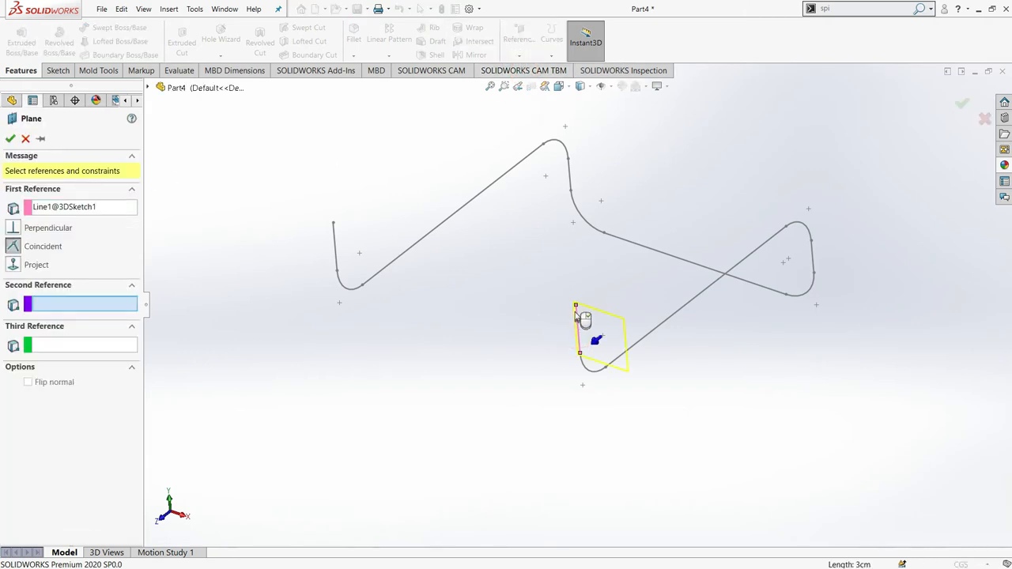
left_click(575, 307)
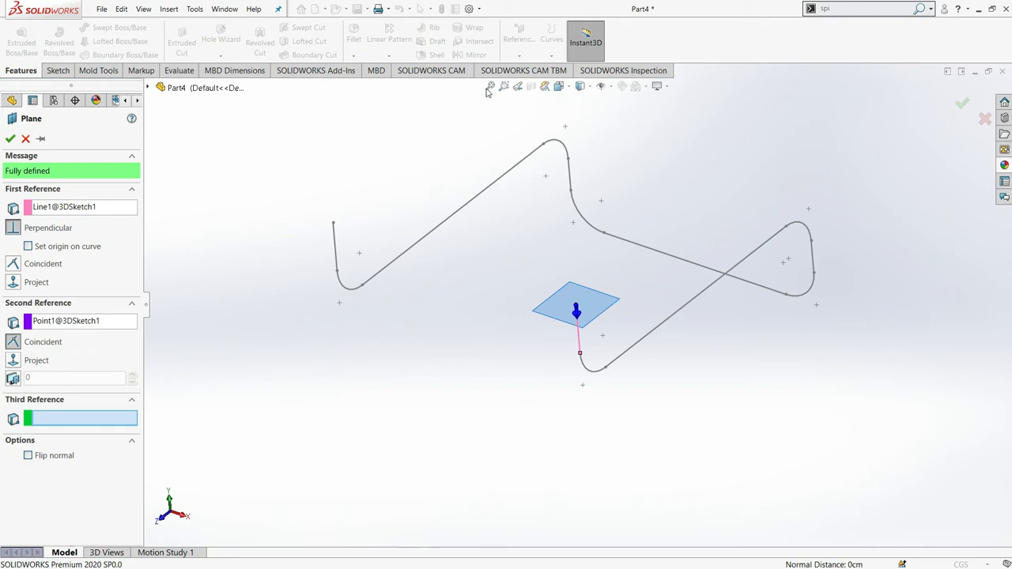
left_click(11, 139)
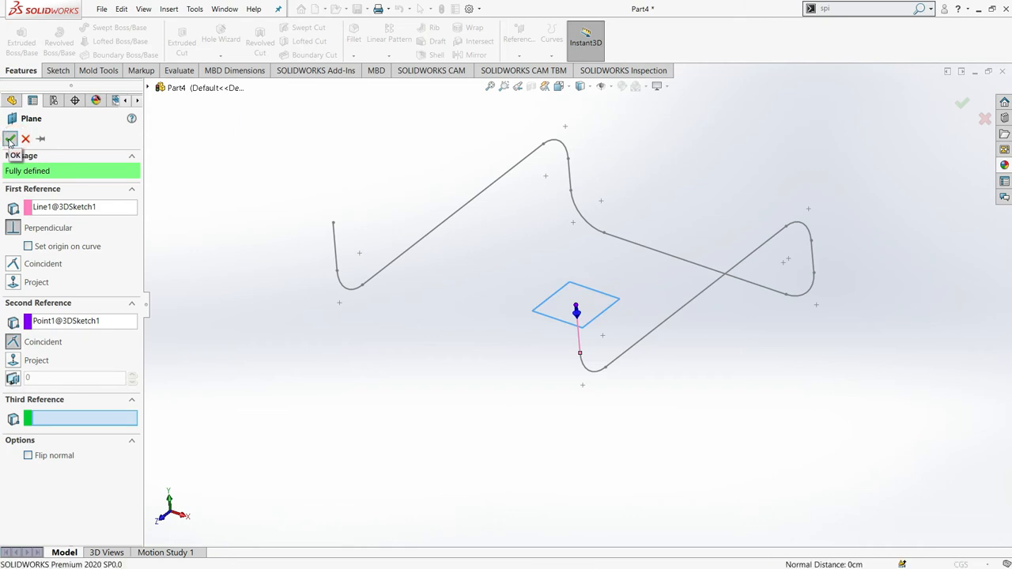
left_click(497, 419)
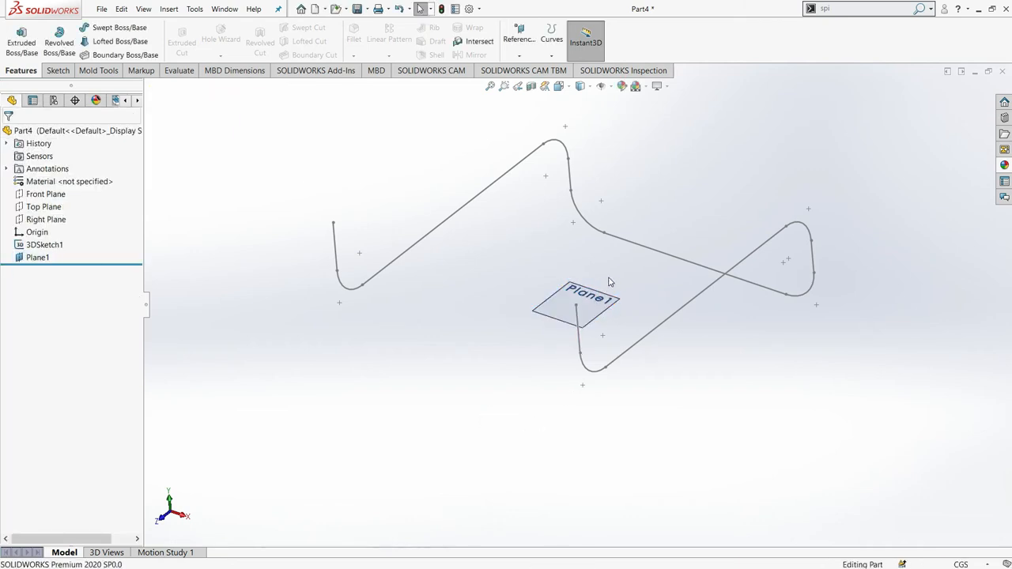
Step: Sketch a circle of about 1.65 cm radius centred on the origin on the new reference plane, and exit the sketch
scroll(625, 188, "down", 2)
scroll(624, 187, "down", 2)
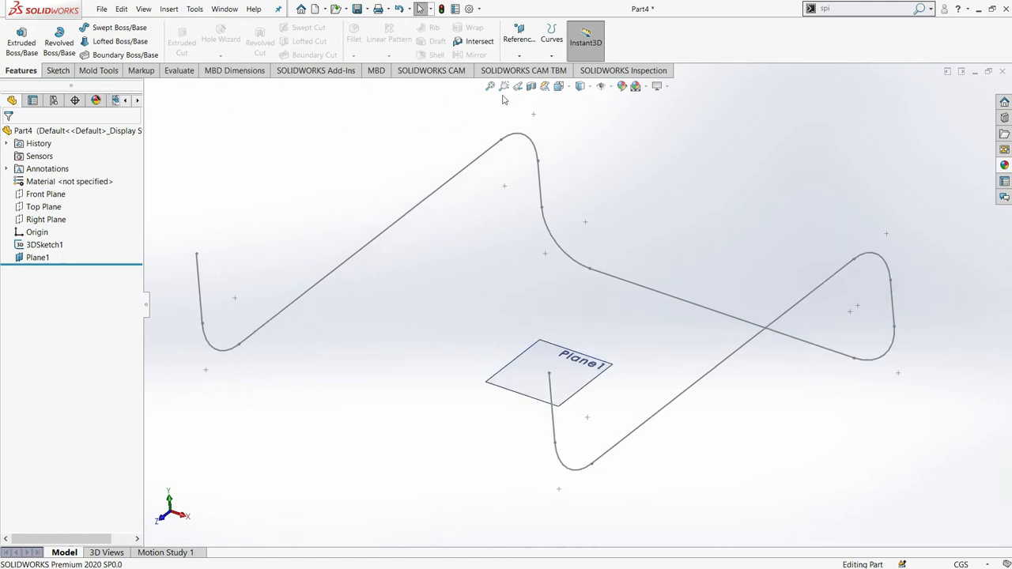
left_click(56, 71)
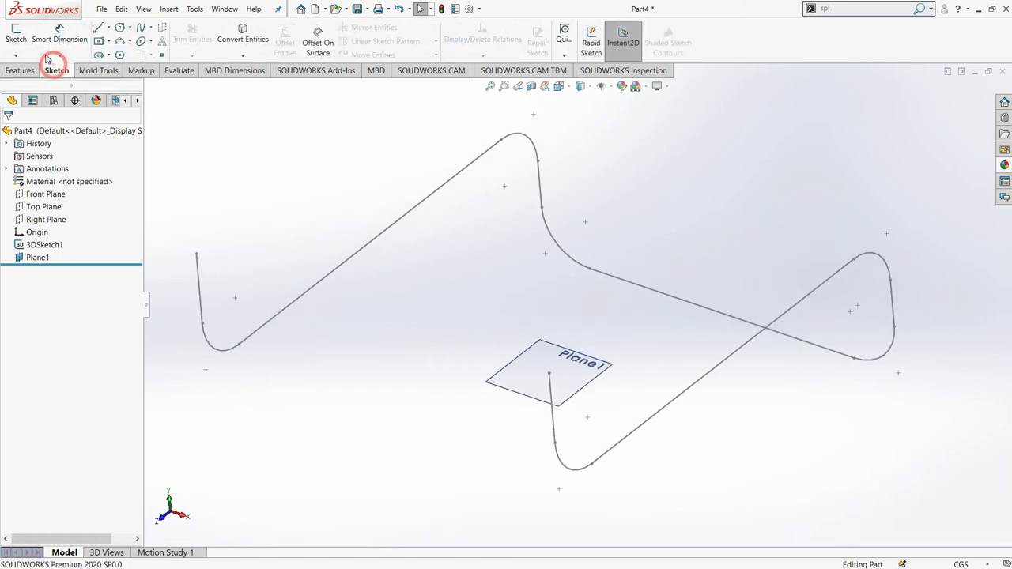
left_click(16, 37)
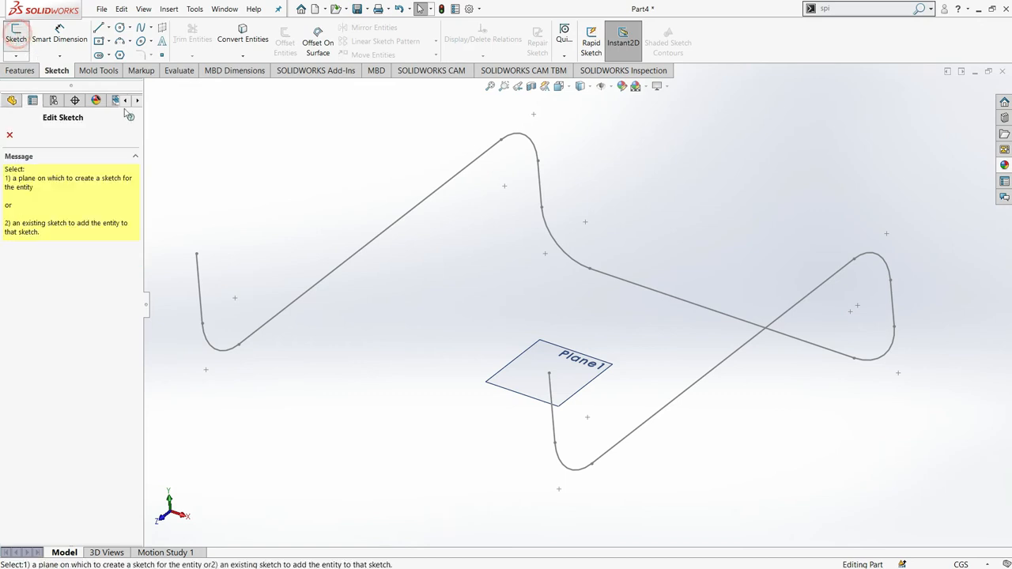
left_click(578, 359)
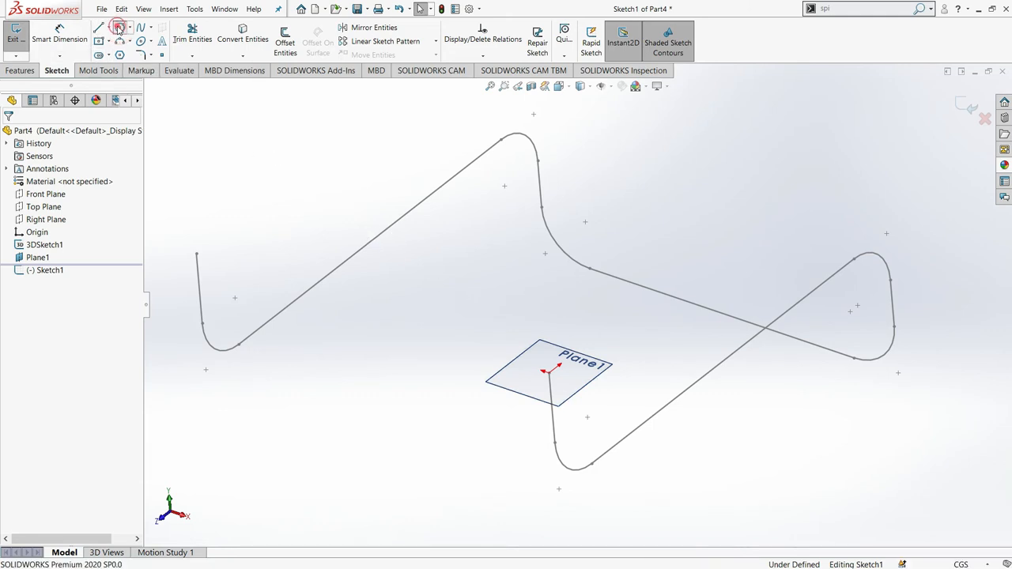
left_click(120, 27)
left_click(552, 380)
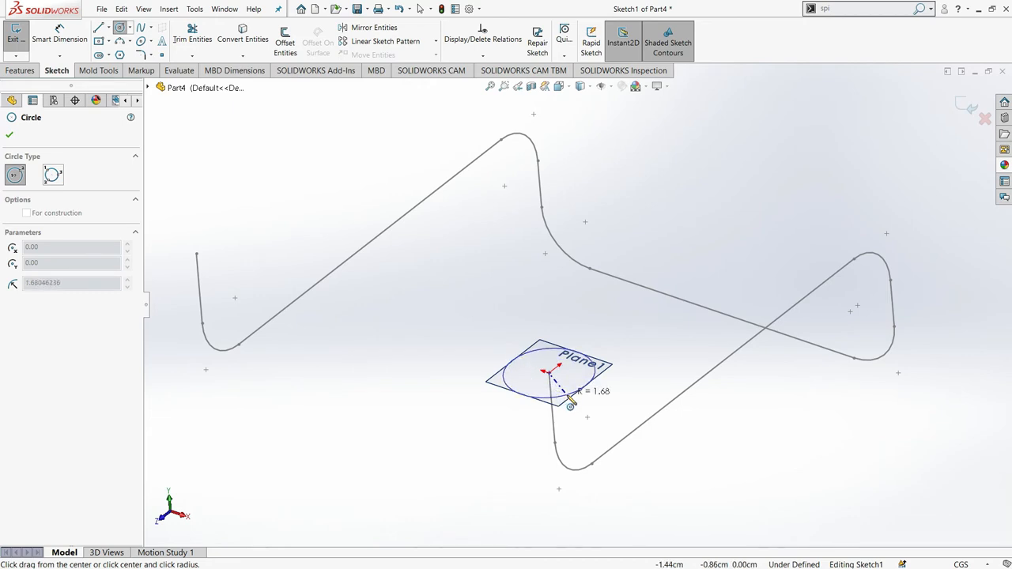
left_click(566, 396)
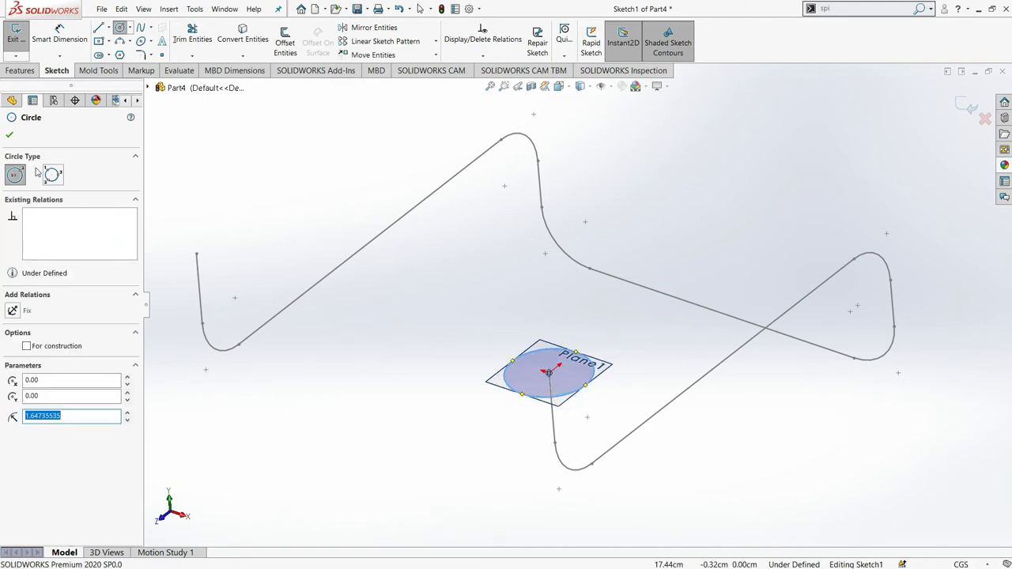
left_click(9, 132)
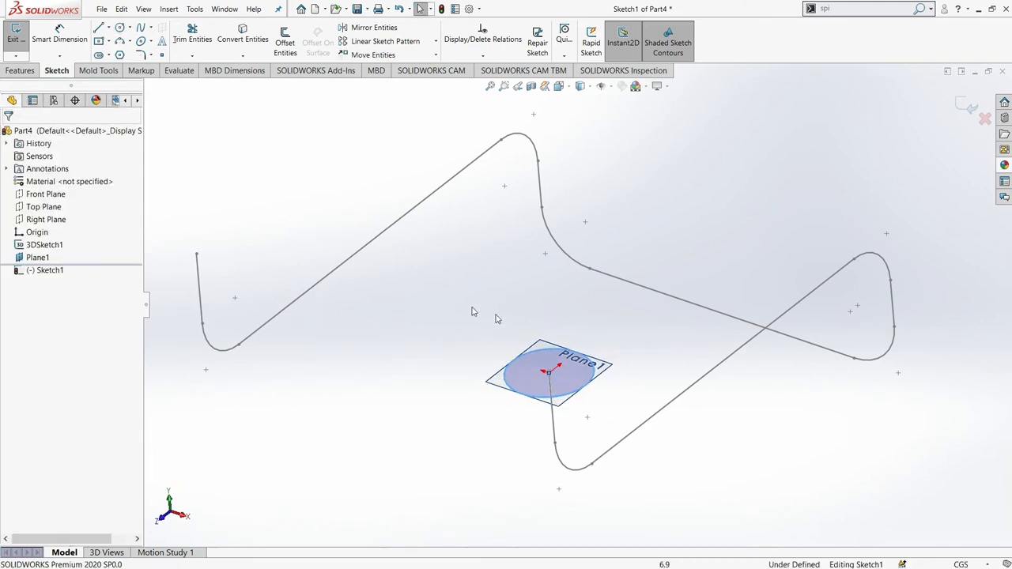
left_click(18, 35)
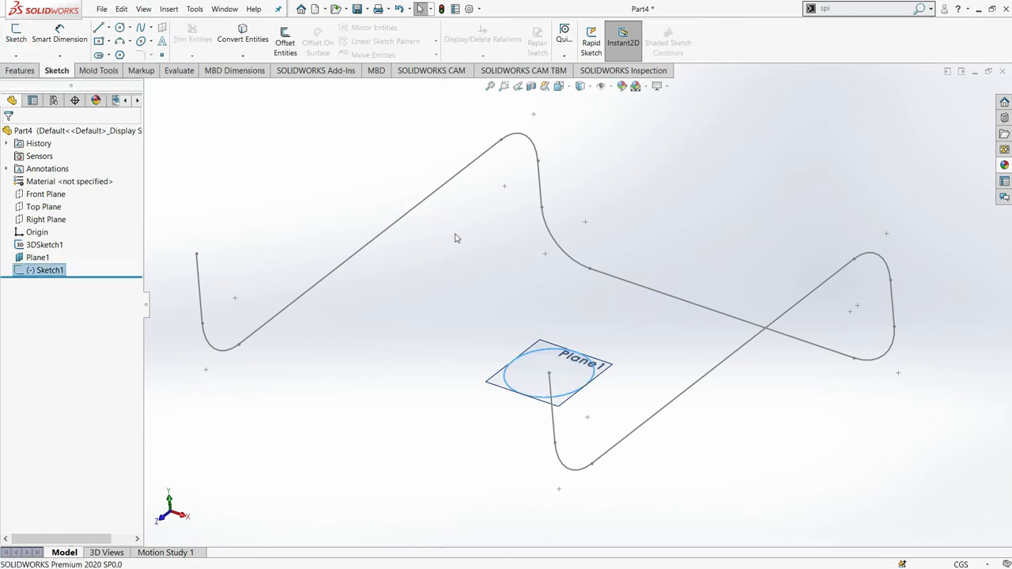
Step: Sweep the circle sketch as a solid along the filleted 3D sketch path
left_click(260, 196)
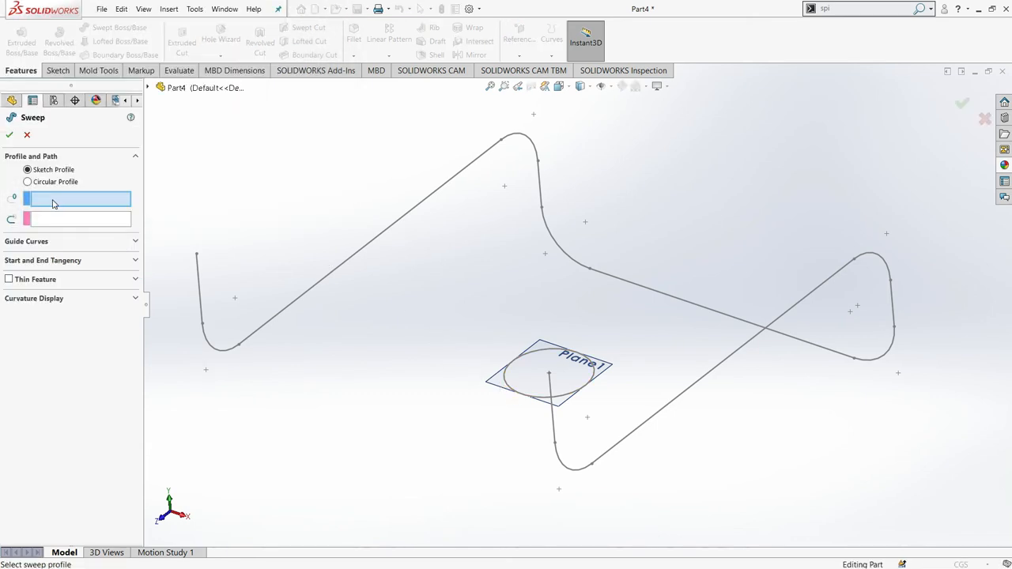
left_click(504, 381)
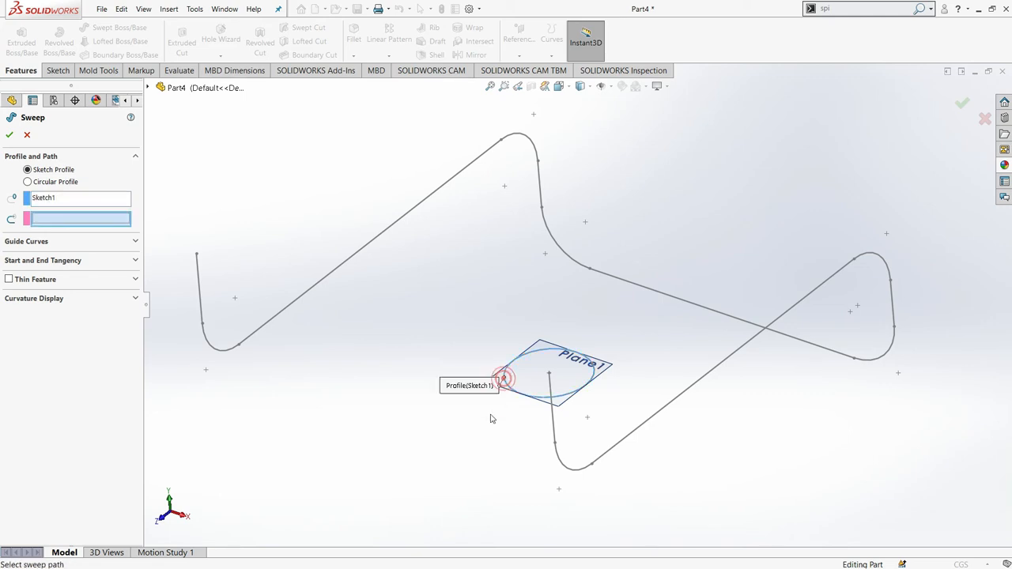
left_click(625, 443)
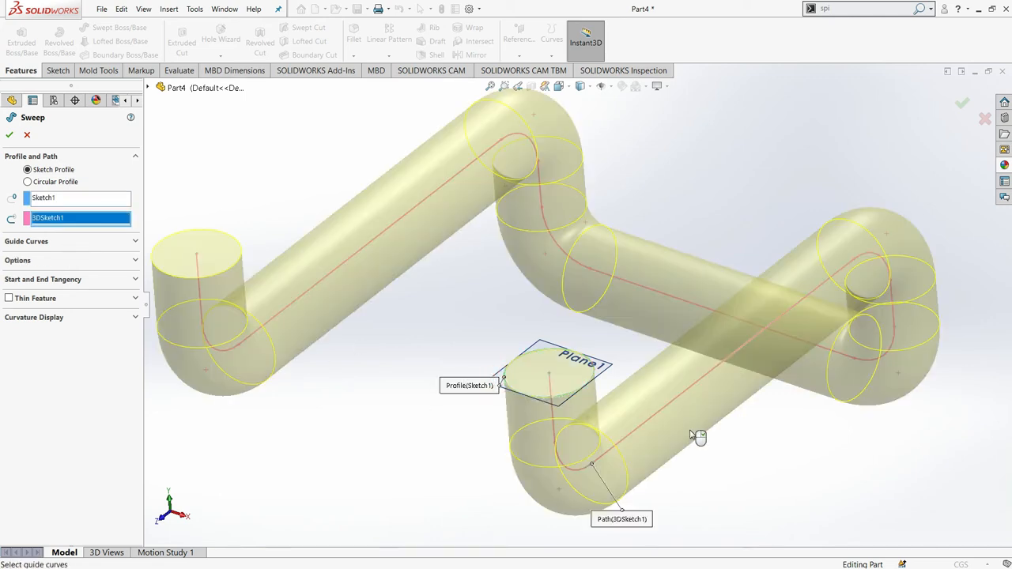
left_click(8, 137)
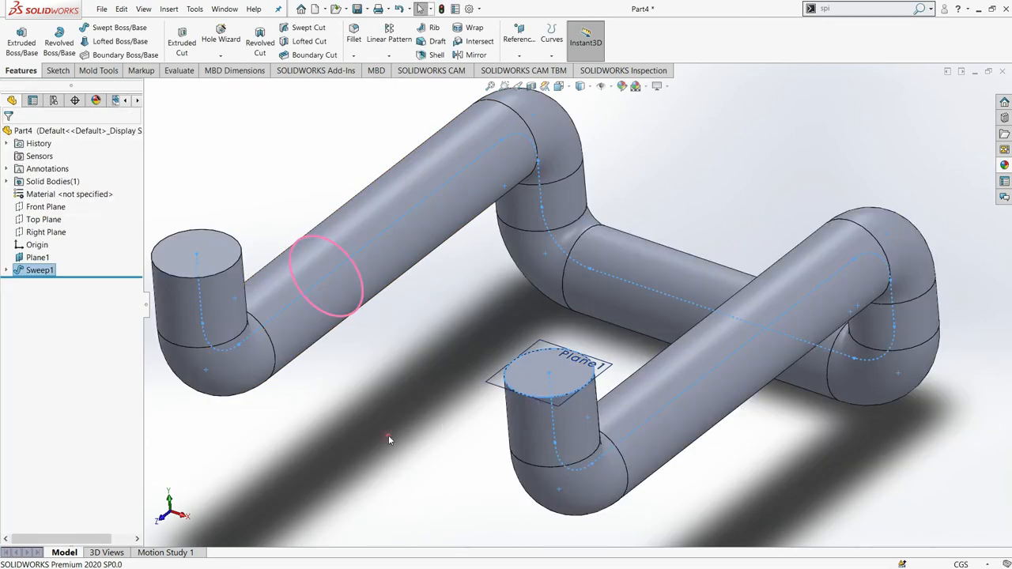
Step: Inspect the swept rod from the front, right and isometric views and from a tilted angle
scroll(443, 378, "up", 4)
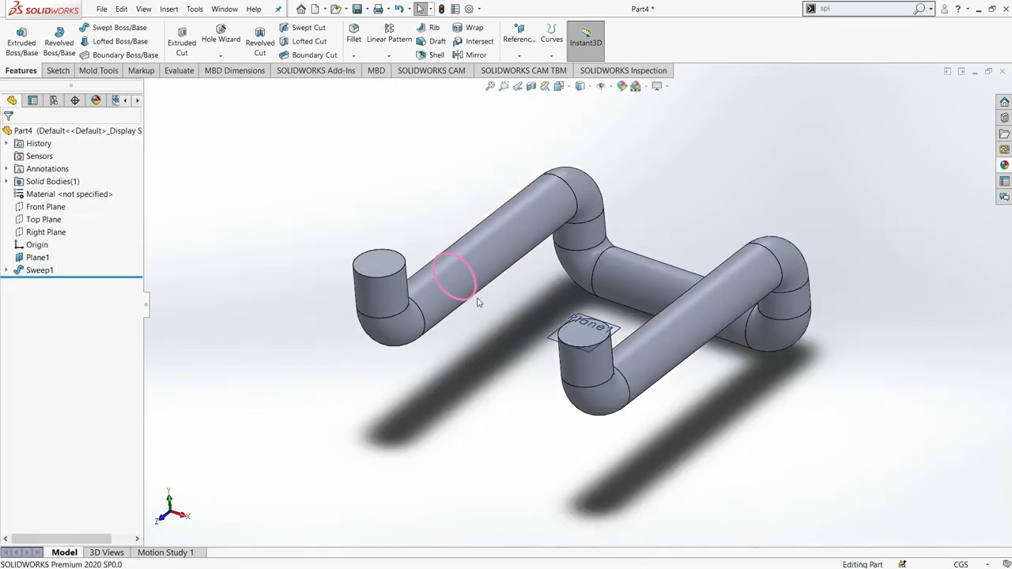
left_click(580, 86)
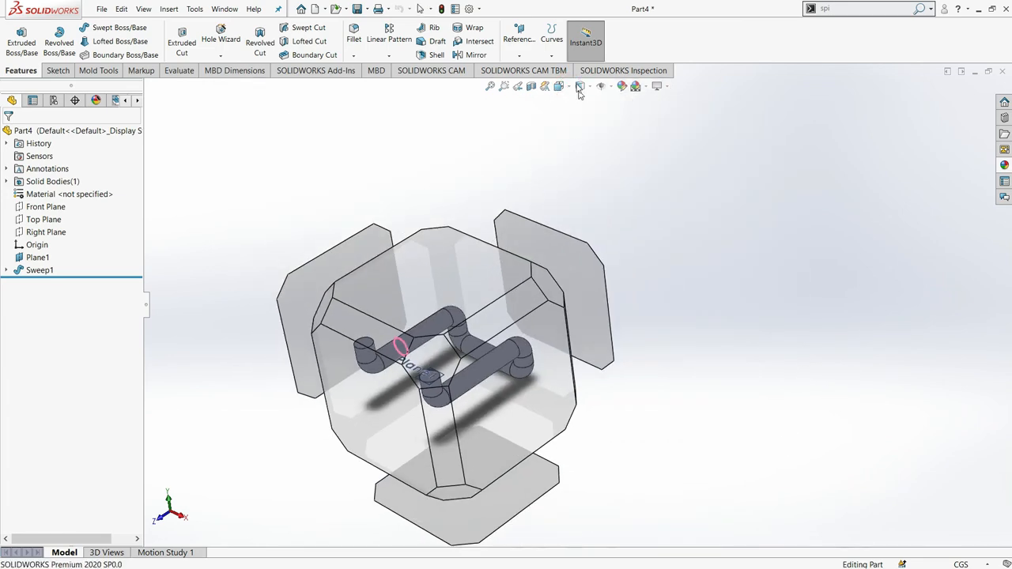
left_click(568, 87)
left_click(577, 129)
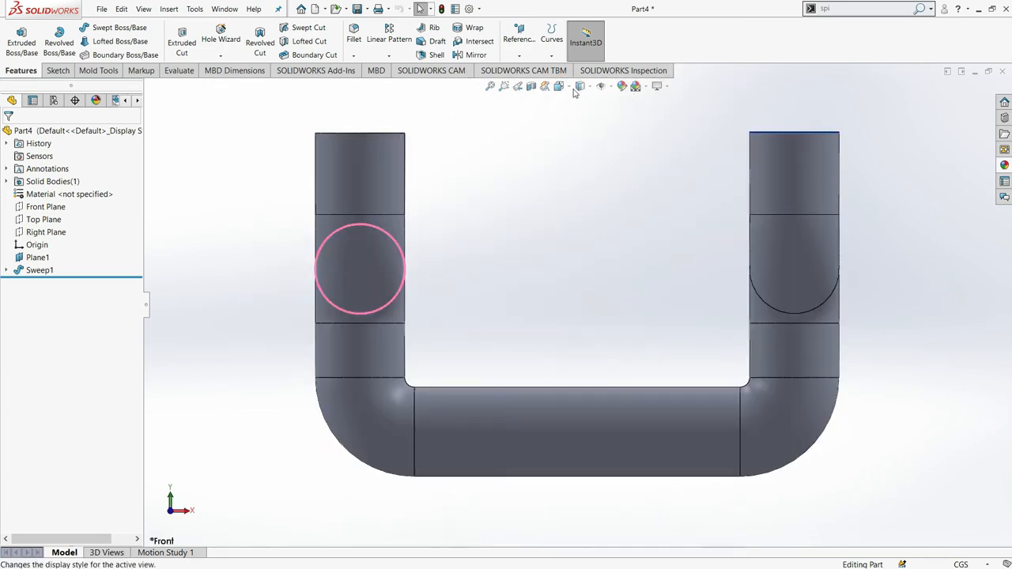
left_click(566, 88)
left_click(576, 361)
left_click(559, 88)
left_click(553, 321)
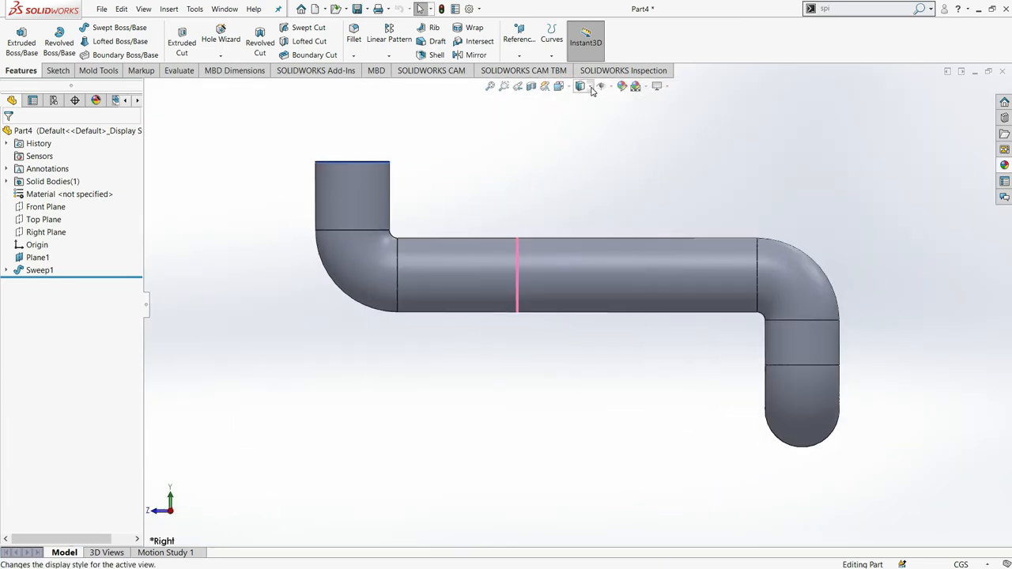
left_click(560, 87)
left_click(360, 254)
scroll(705, 195, "down", 1)
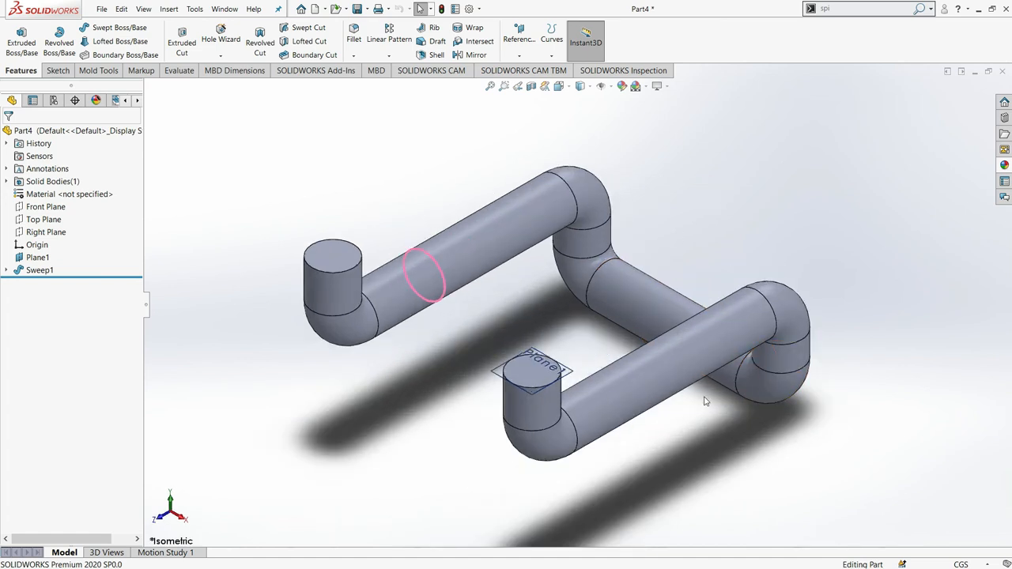
middle_click_drag(705, 402, 695, 317)
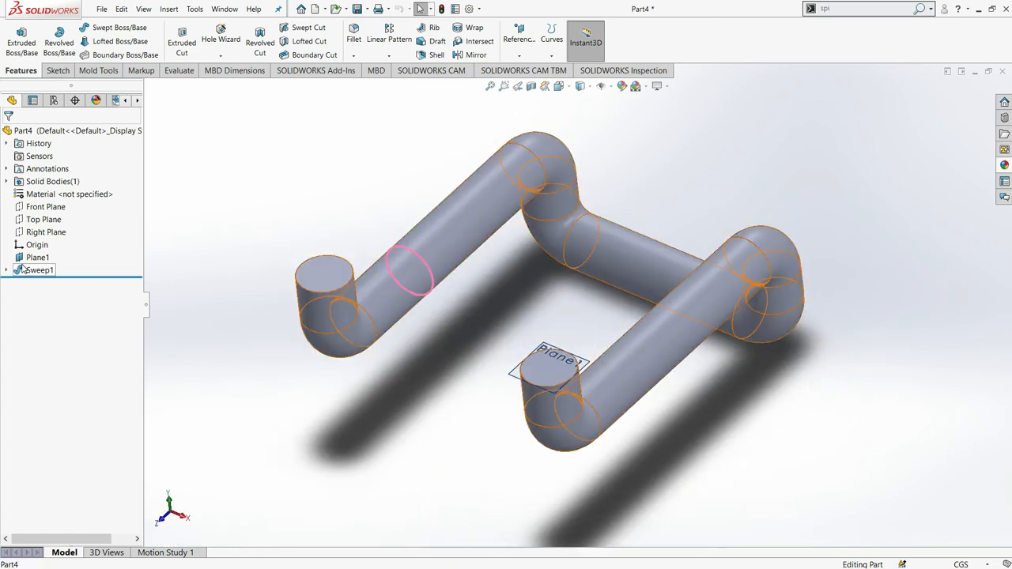
Step: Reopen the sweep's profile sketch for editing and shrink the circle to a radius of about 0.86 cm
left_click(6, 270)
left_click(49, 282)
right_click(48, 283)
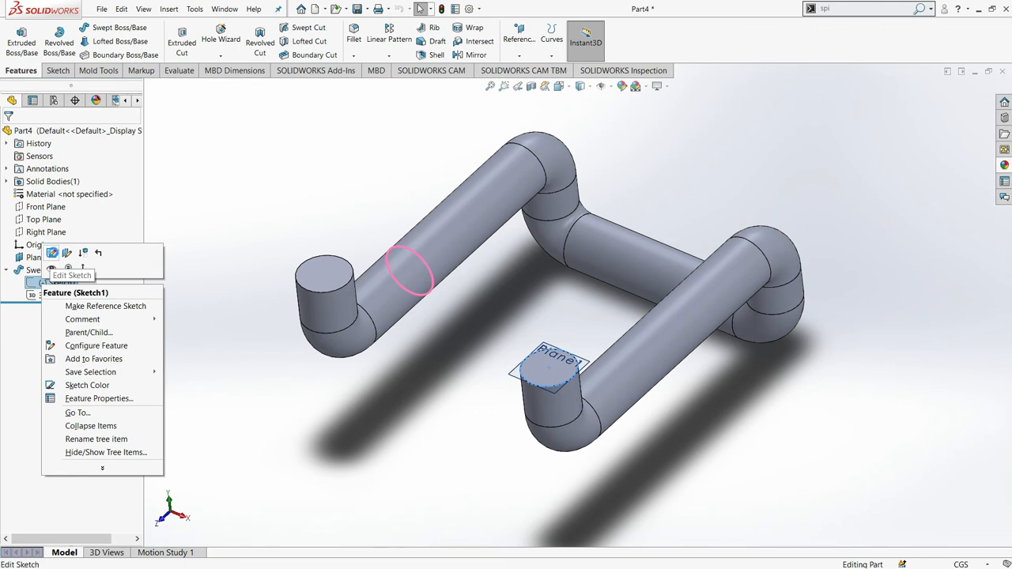
left_click(53, 252)
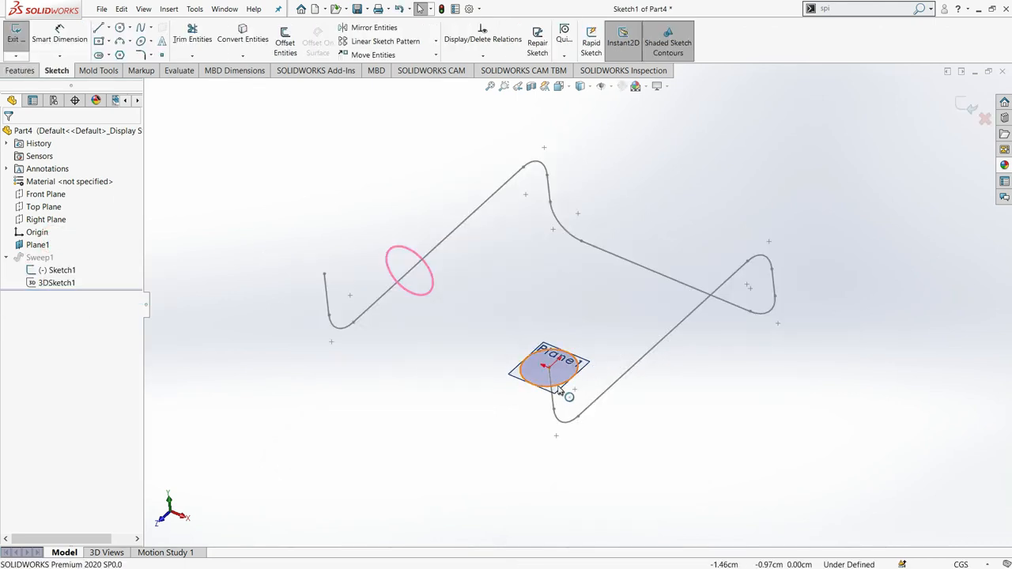
left_click(553, 384)
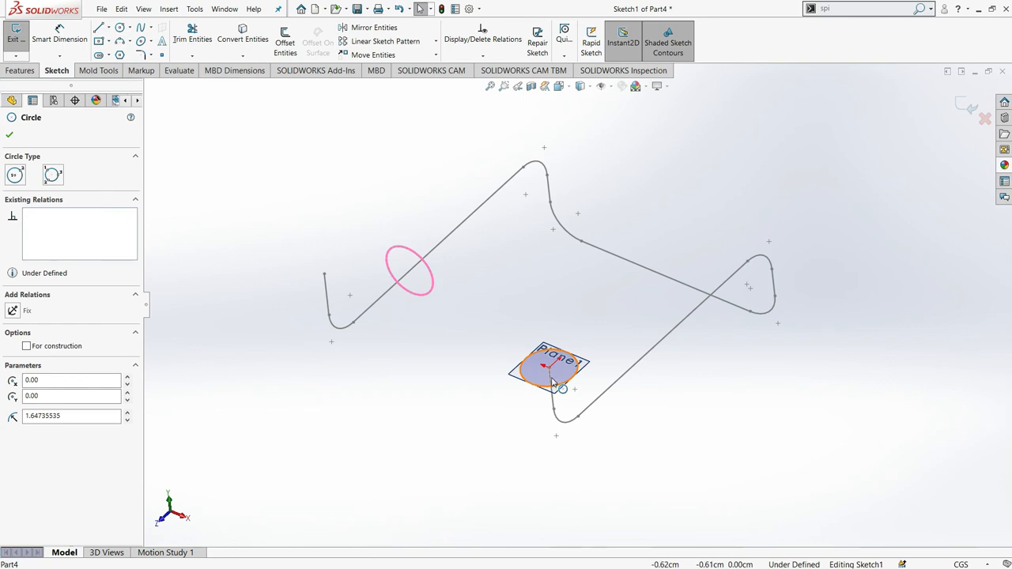
left_click_drag(553, 384, 558, 383)
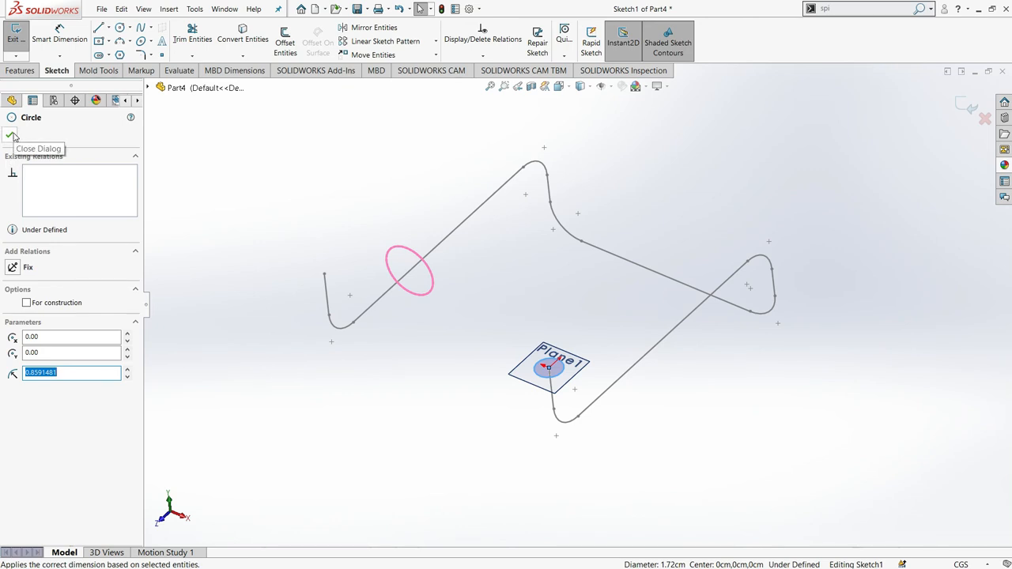
Step: Dimension the profile circle's diameter to 1.7 cm and exit the sketch to rebuild the sweep
left_click(58, 35)
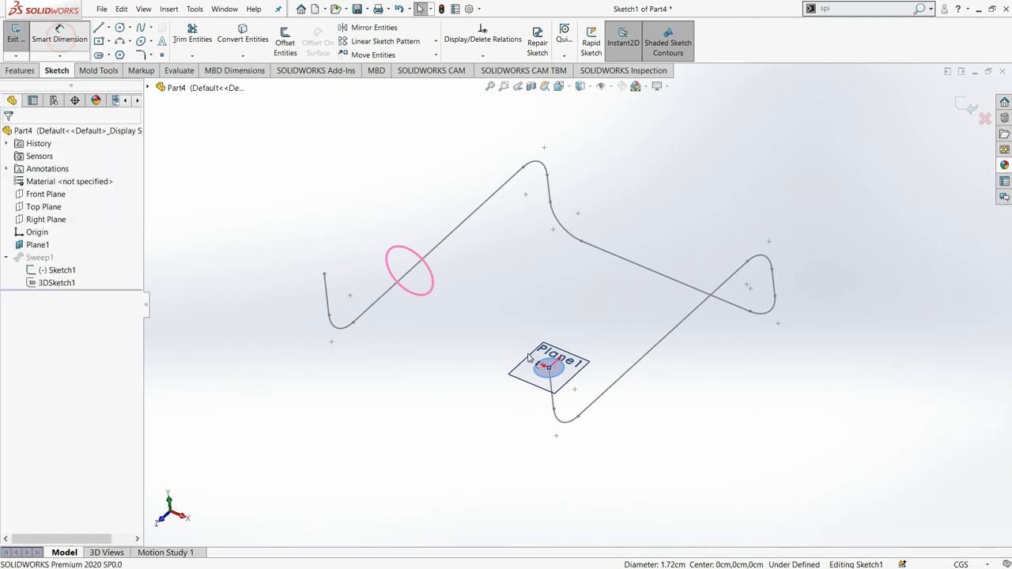
left_click(581, 393)
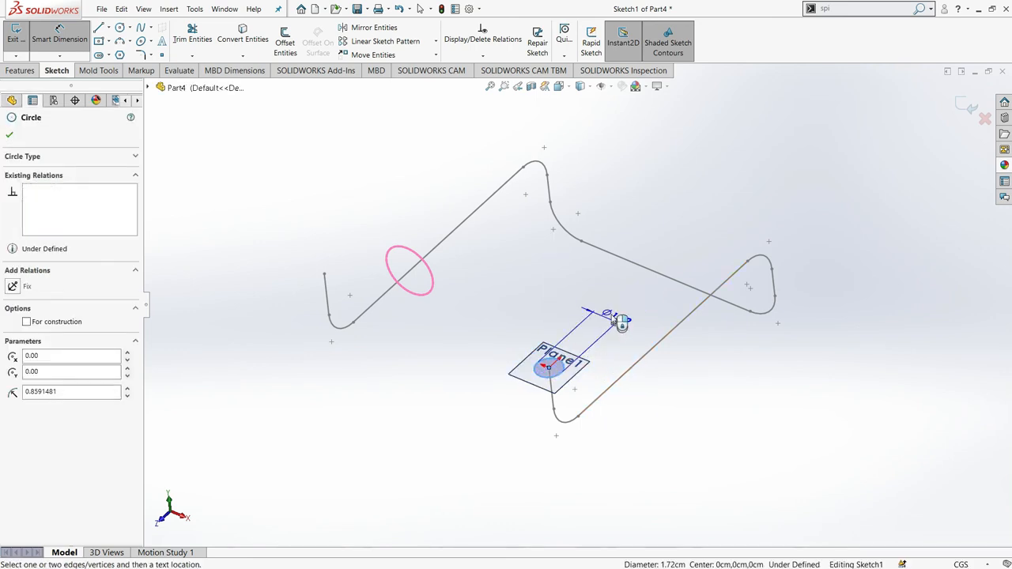
left_click(610, 300)
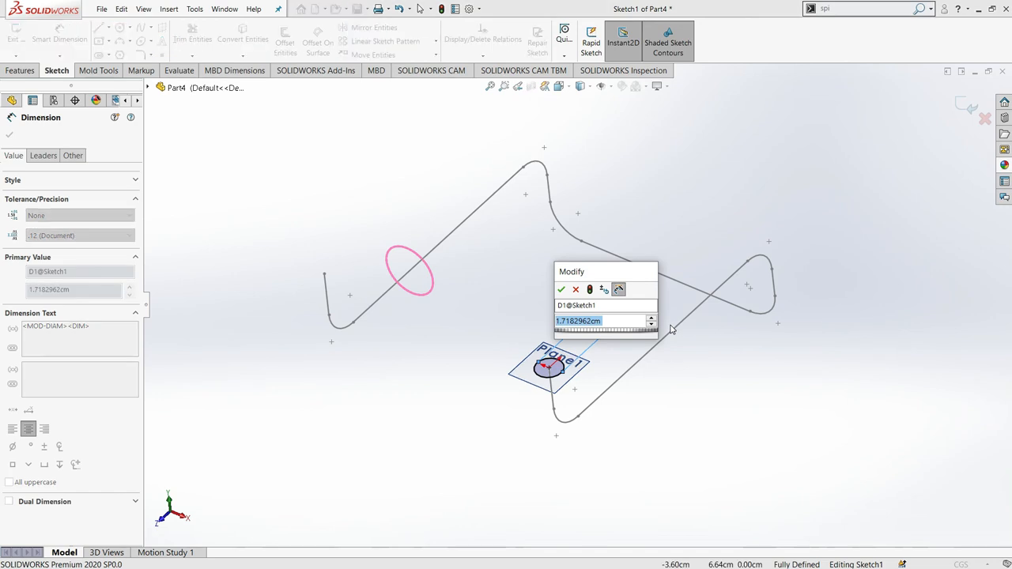
type("1.7")
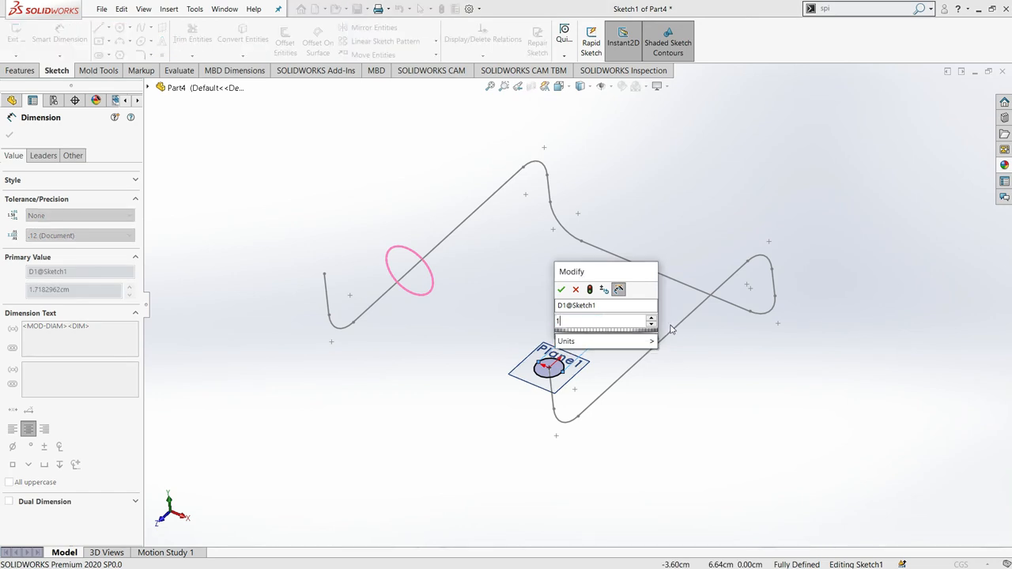
left_click(561, 290)
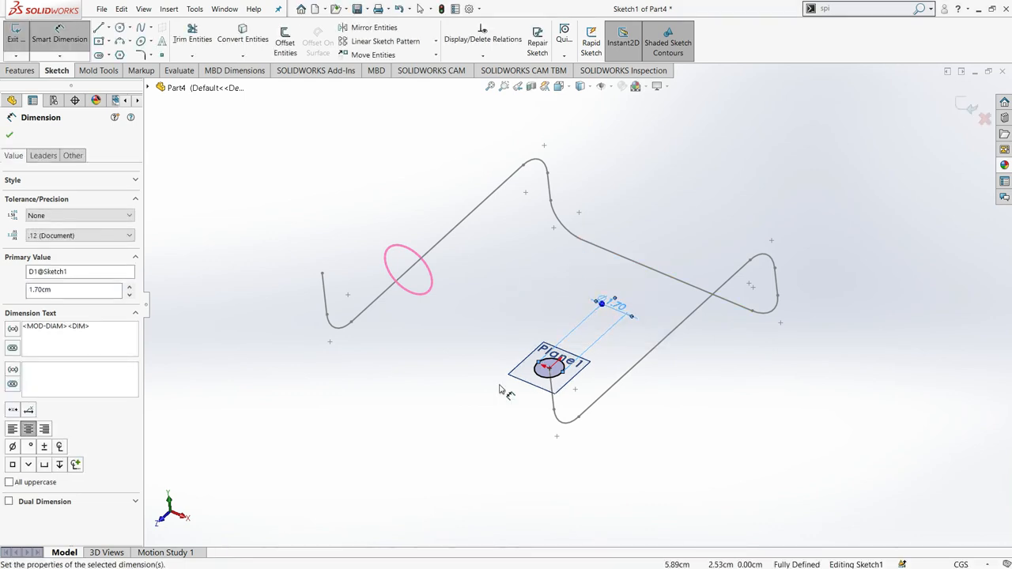
left_click(14, 135)
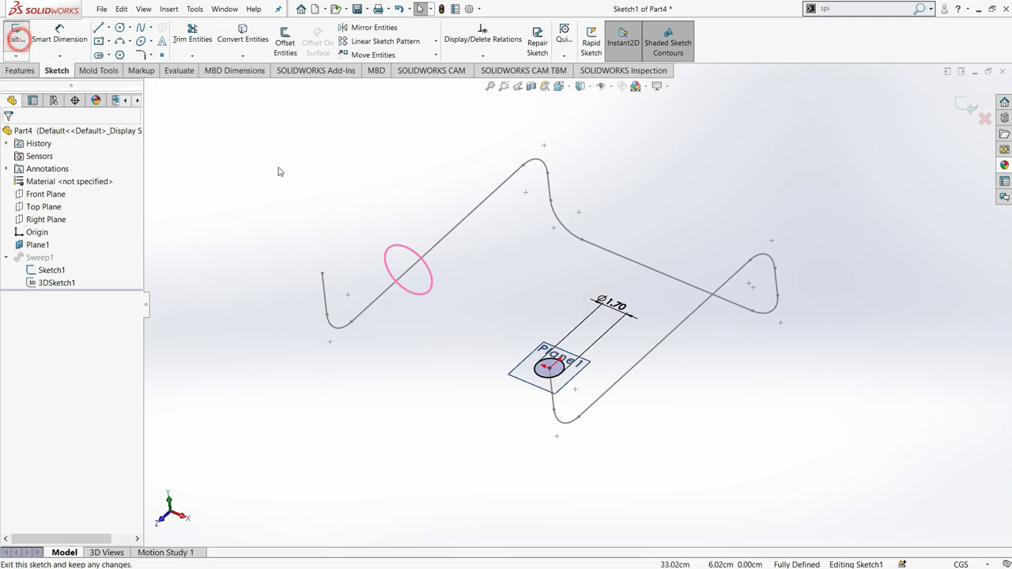
left_click(16, 33)
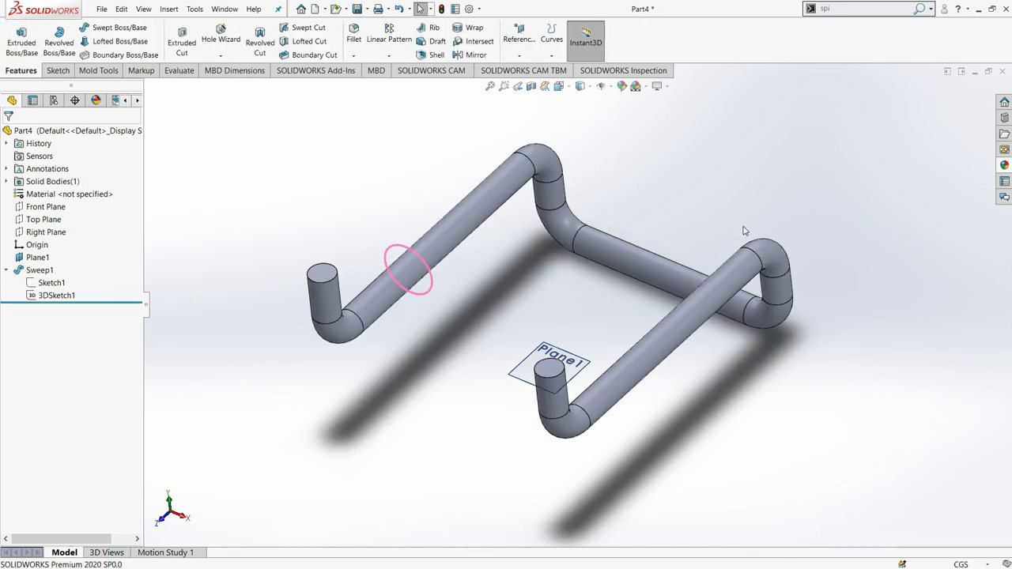
Step: Browse the lead metal appearances, comparing the matte, sandblasted, burnished and cast variants
scroll(743, 227, "down", 1)
scroll(616, 287, "up", 1)
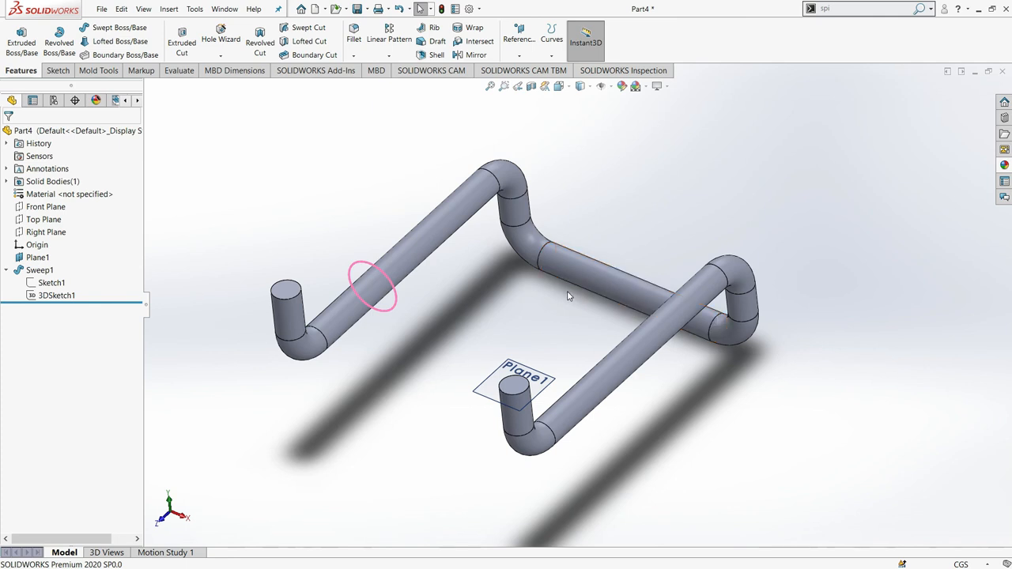
left_click(1006, 166)
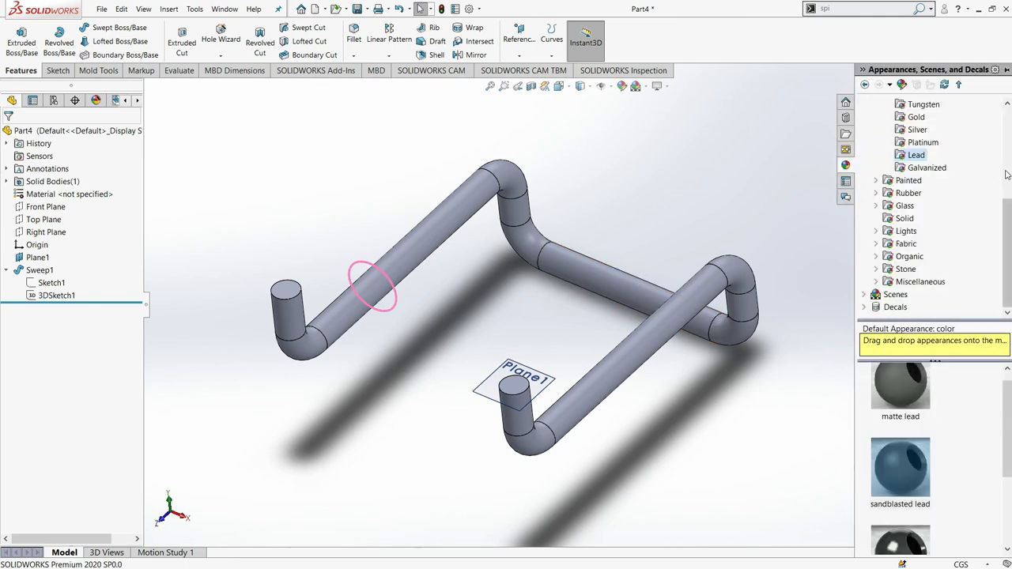
scroll(923, 444, "down", 2)
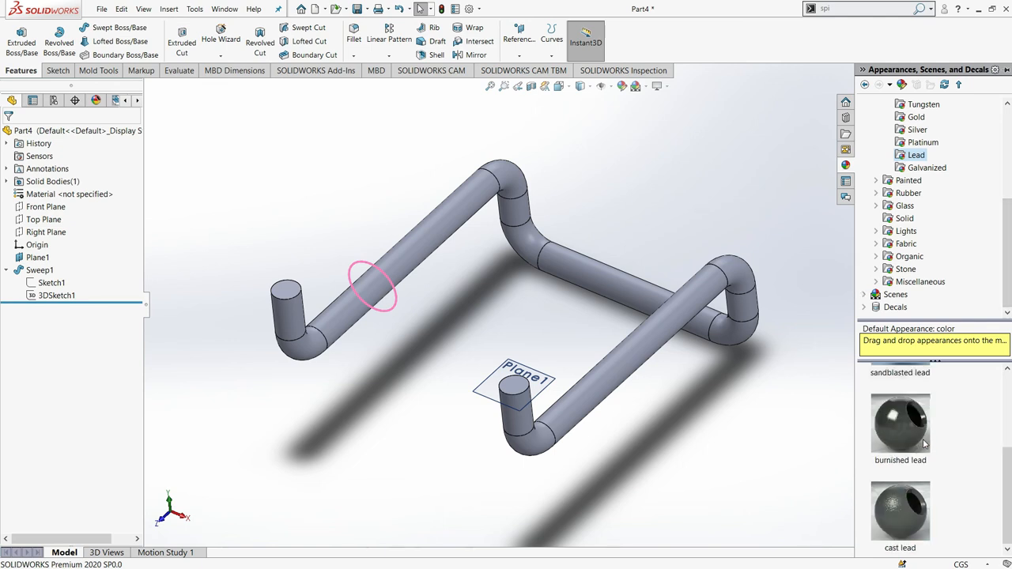
scroll(923, 444, "up", 2)
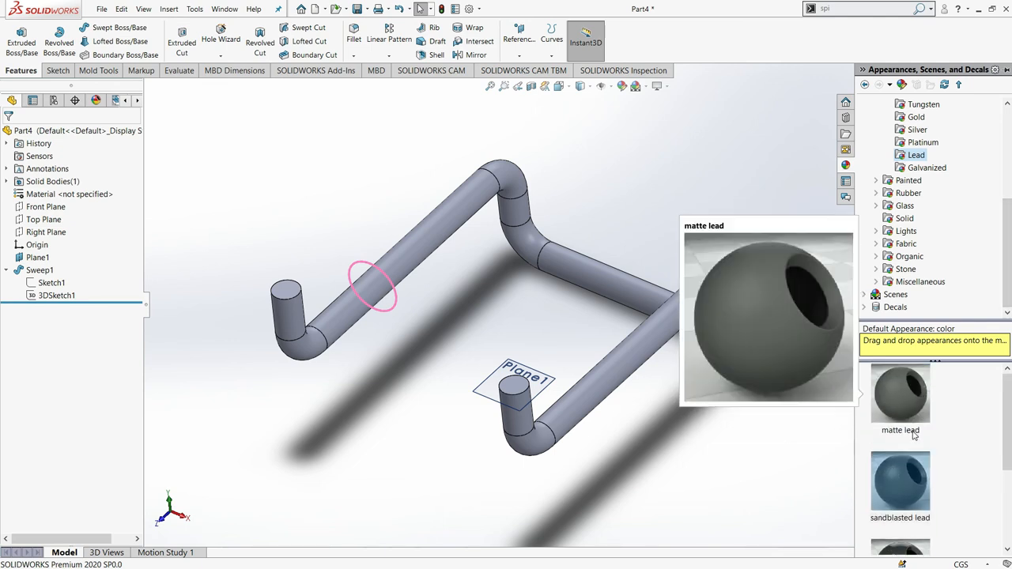
scroll(908, 412, "down", 2)
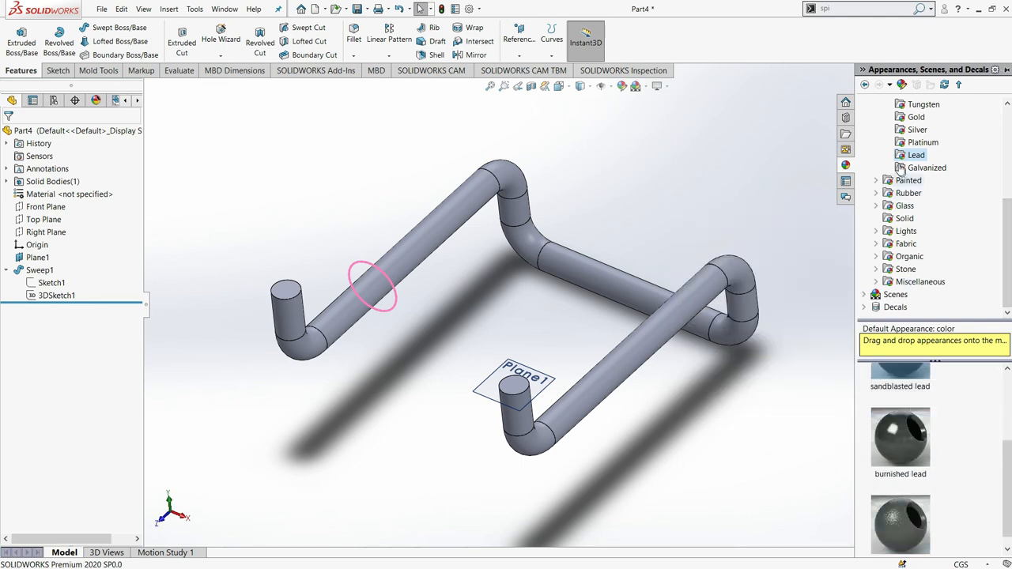
Step: Apply a grey low gloss plastic appearance to the entire body of the swept rod
scroll(900, 170, "up", 5)
left_click(876, 130)
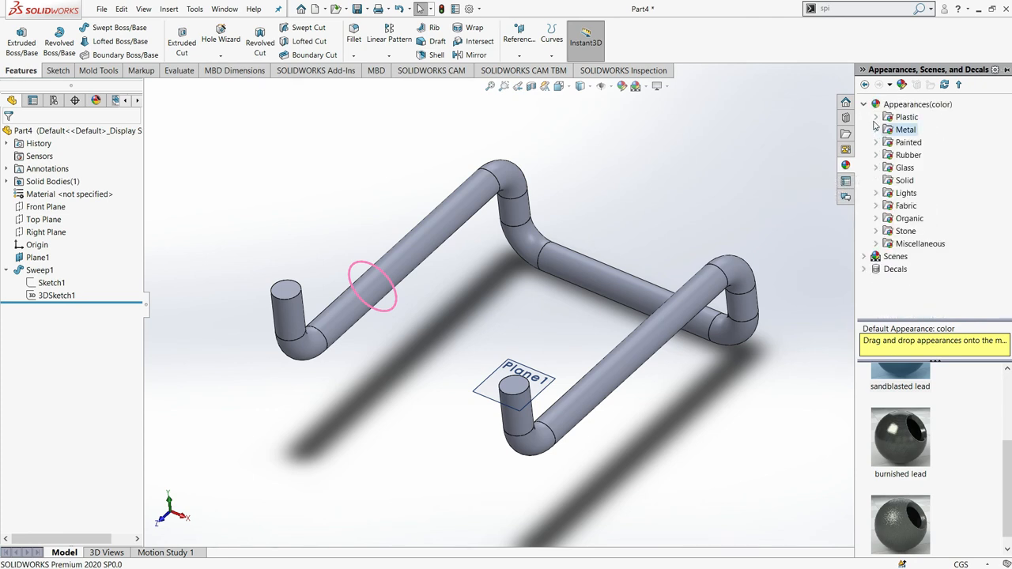
left_click(876, 117)
left_click(925, 155)
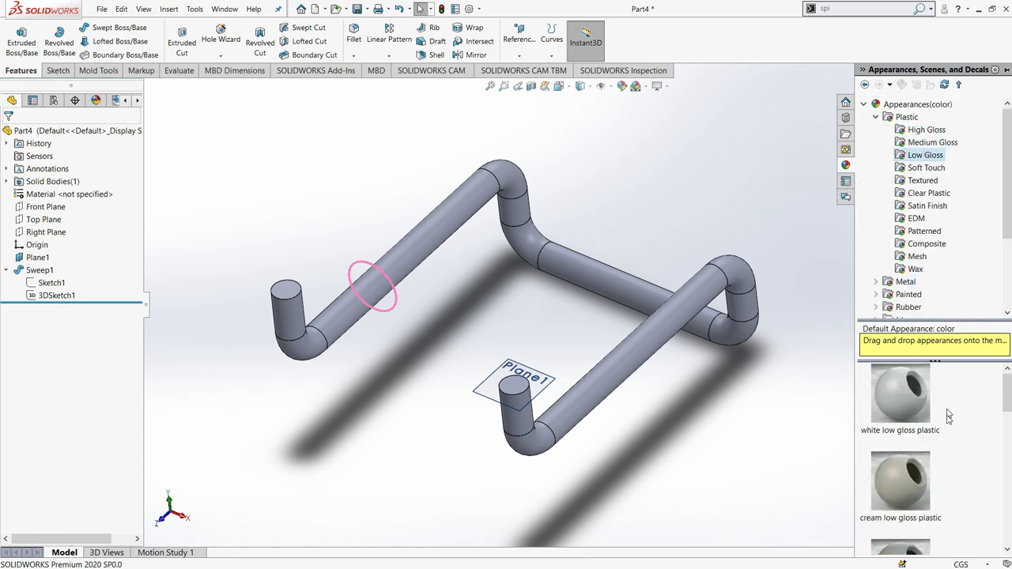
scroll(950, 419, "down", 4)
scroll(948, 429, "up", 1)
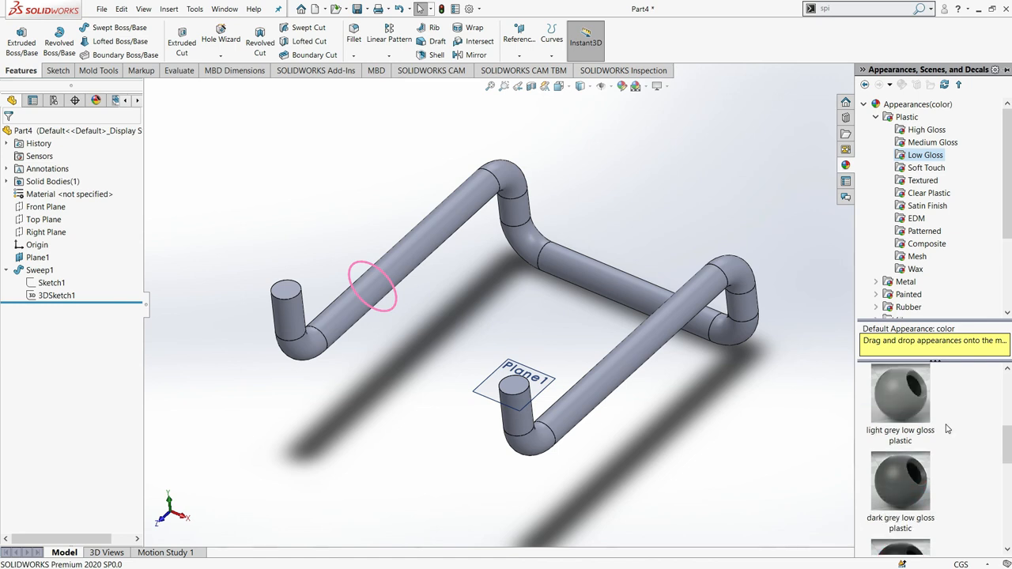
left_click_drag(912, 397, 653, 324)
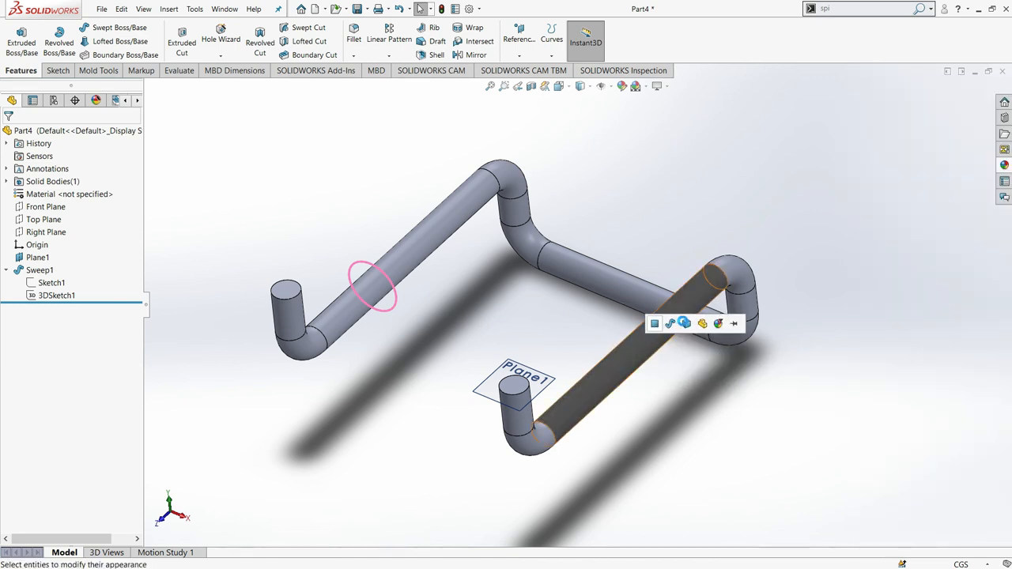
left_click(683, 323)
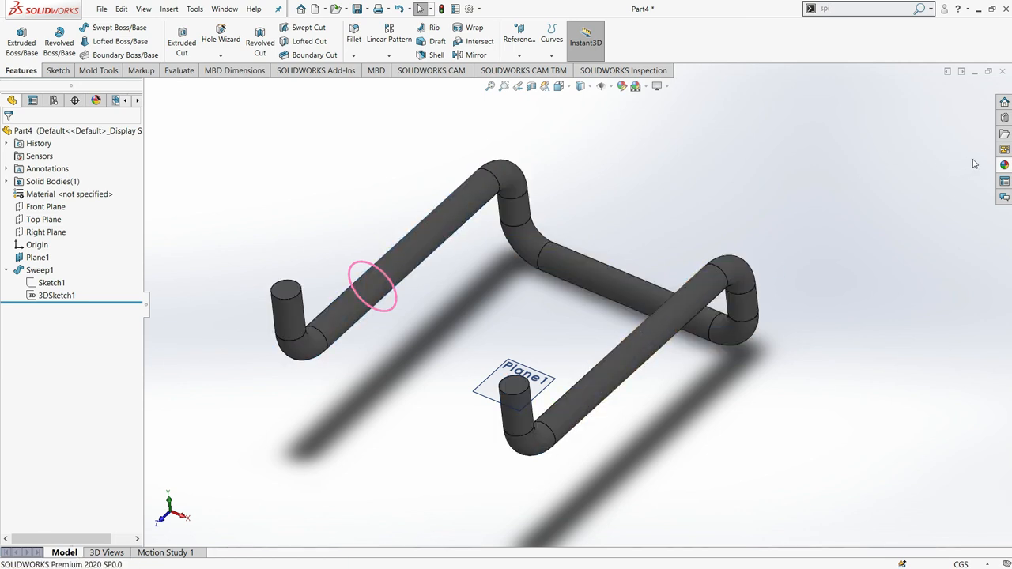
Step: Apply yellow low gloss plastic to only the faces of the rod's two long parallel straight sections
left_click(1005, 166)
scroll(935, 427, "down", 3)
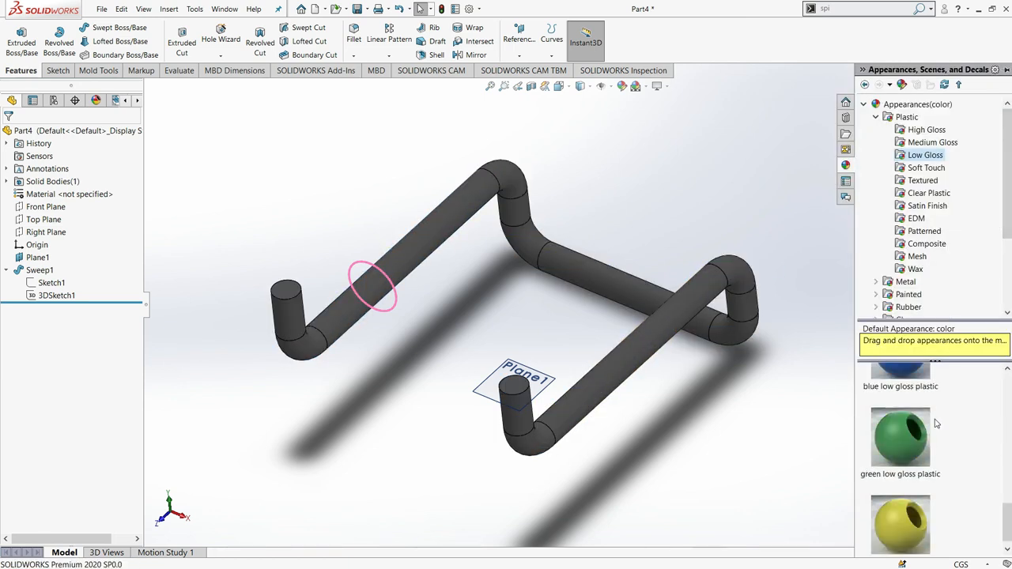
left_click_drag(902, 512, 642, 354)
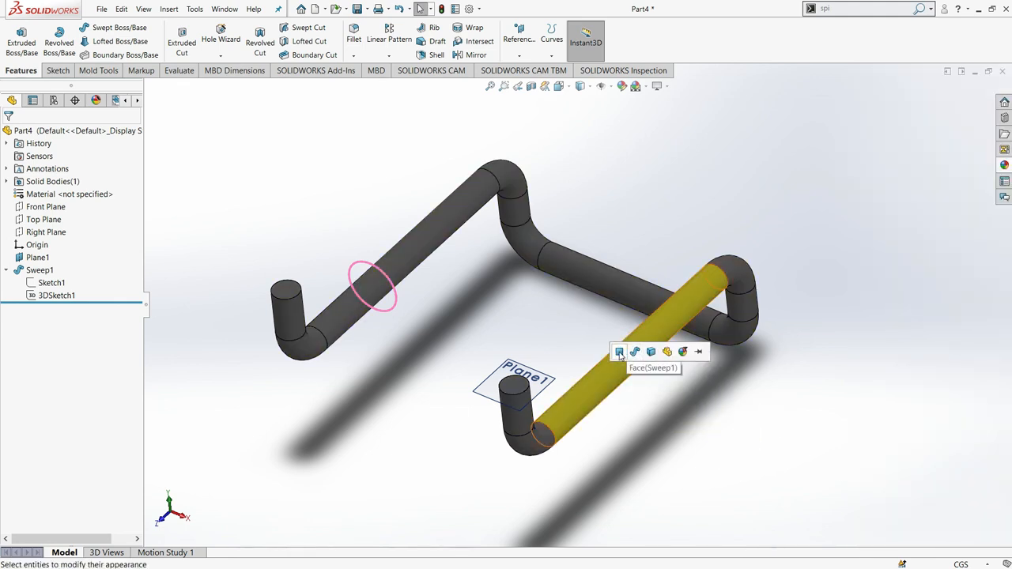
left_click(620, 352)
left_click(1005, 166)
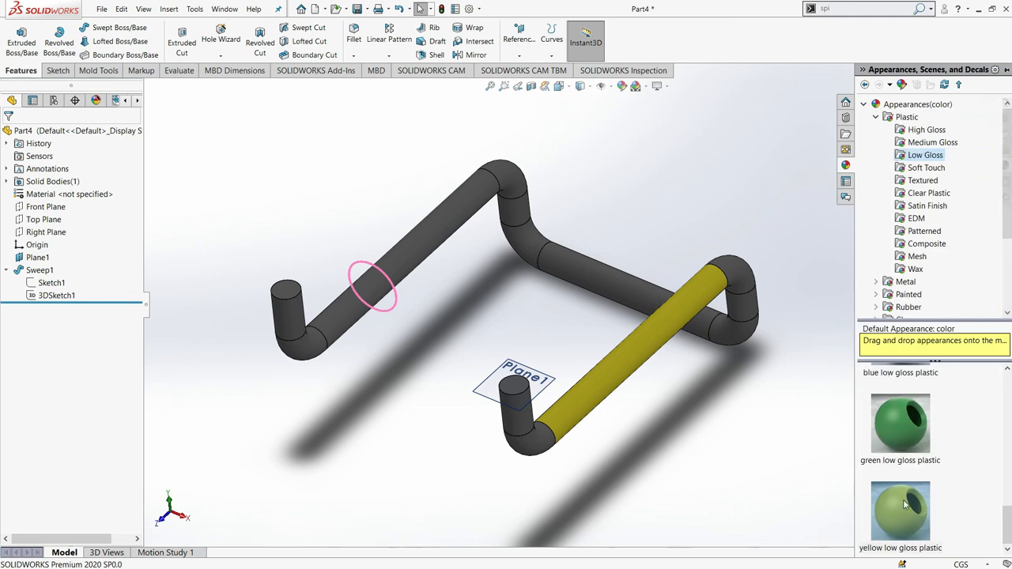
left_click_drag(901, 510, 433, 221)
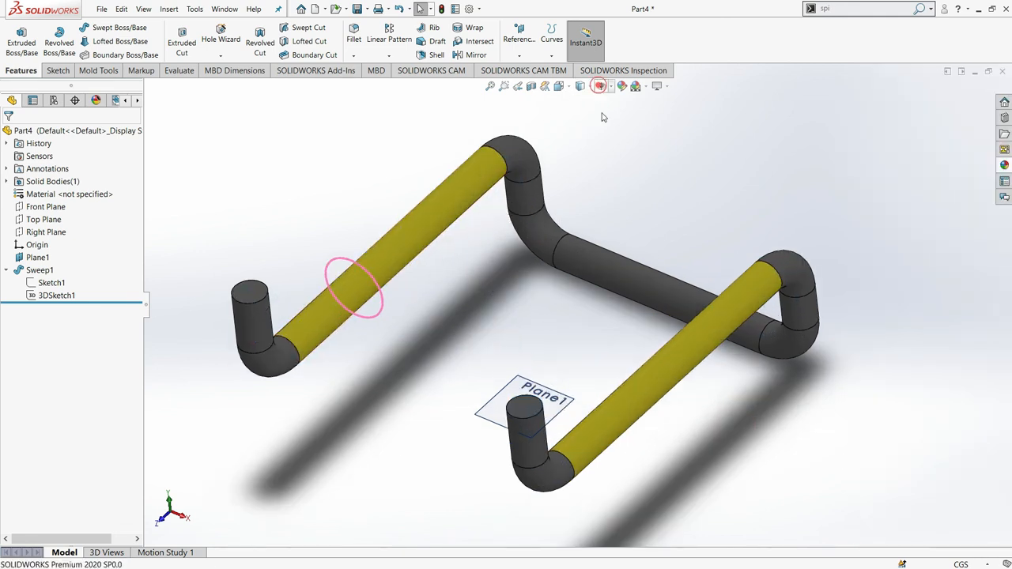
Step: Inspect the coloured rod from a rotated angle and return it to the isometric view
middle_click_drag(487, 290, 711, 286)
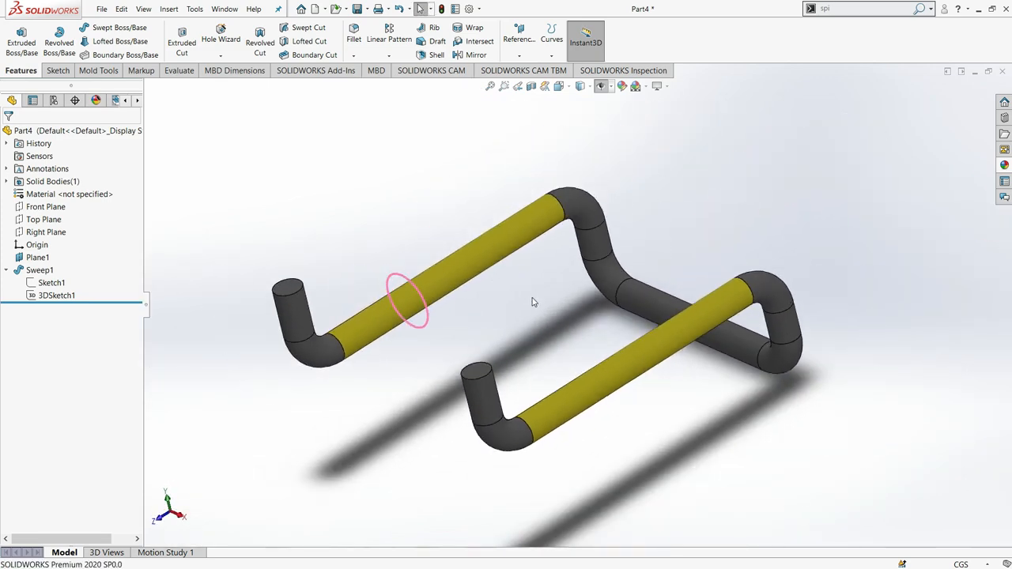
left_click(559, 87)
left_click(572, 99)
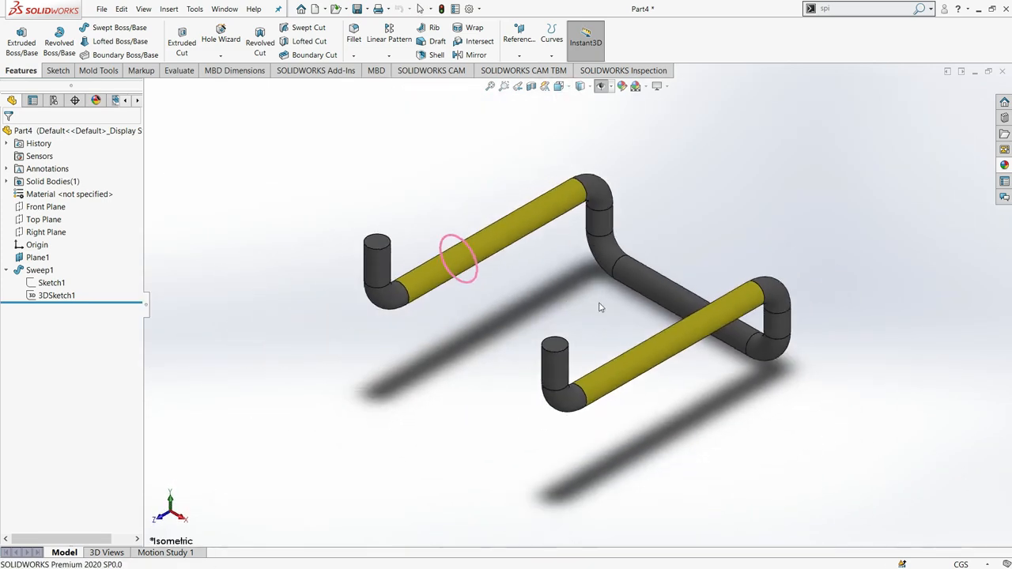
left_click(571, 89)
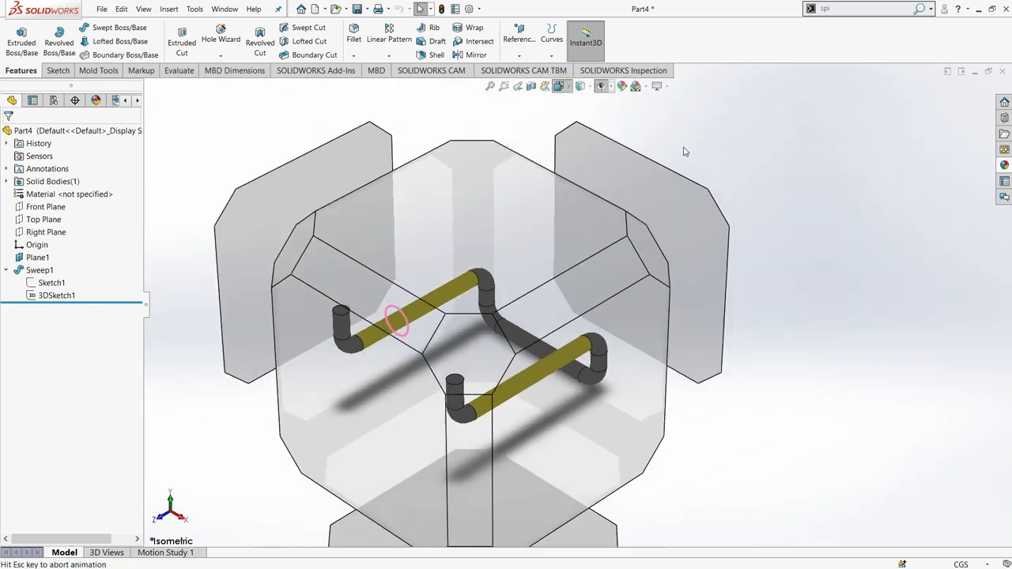
left_click(619, 113)
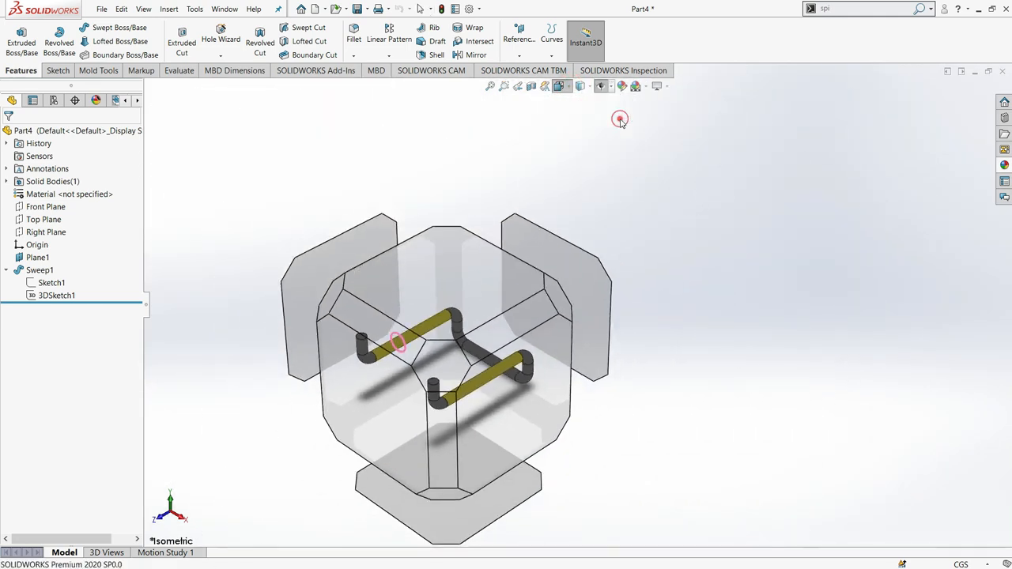
scroll(659, 226, "down", 2)
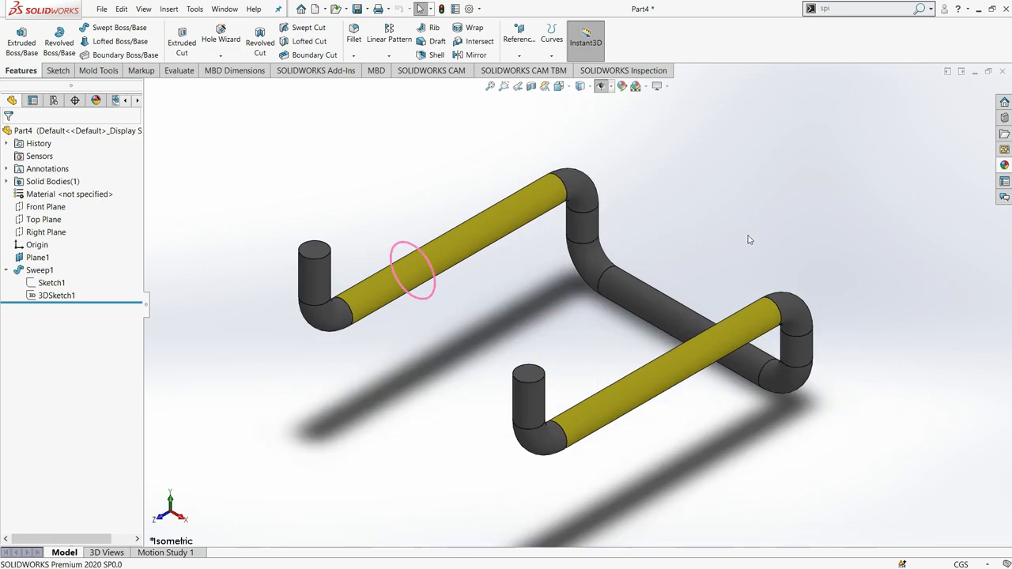